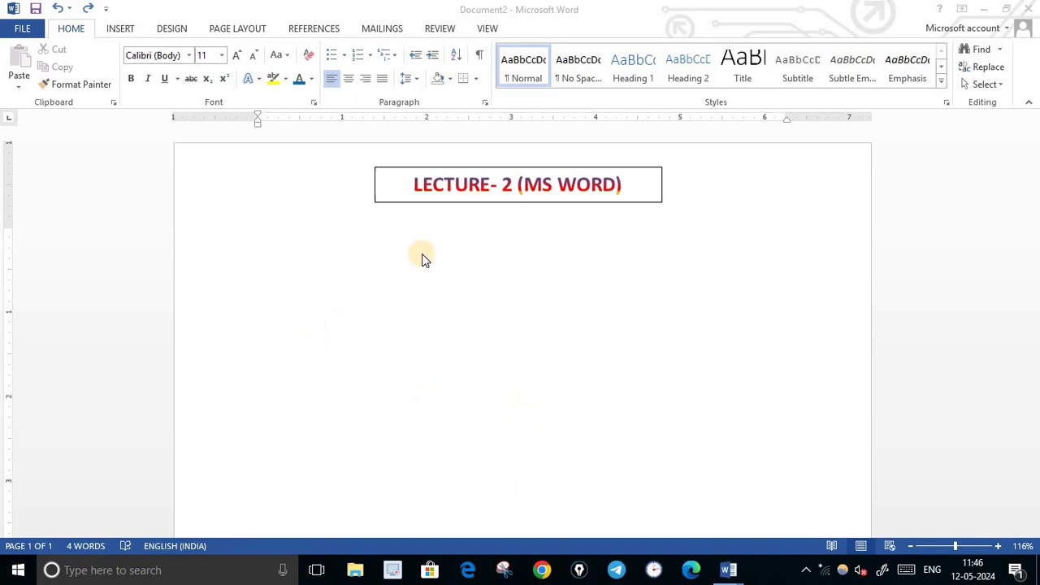
Delete the title text box and generate three sample paragraphs with =RAND(3,3).
click(484, 202)
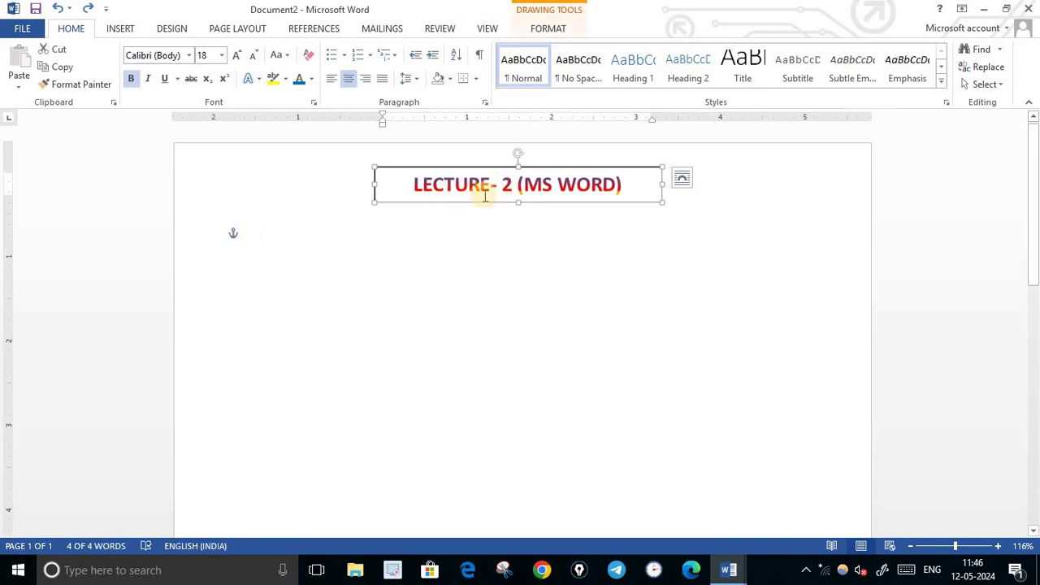
key(Delete)
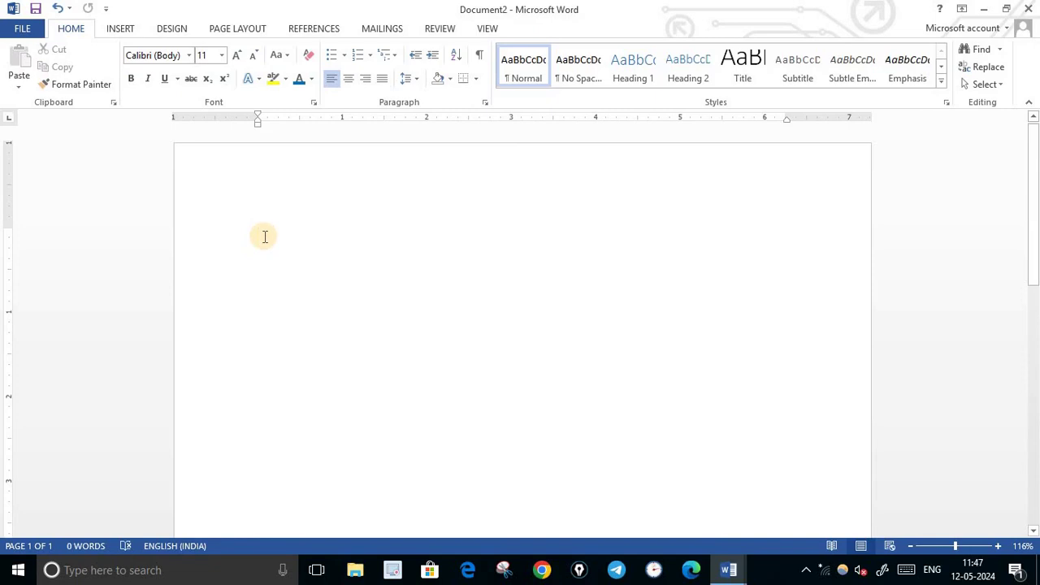
text(=RAND)
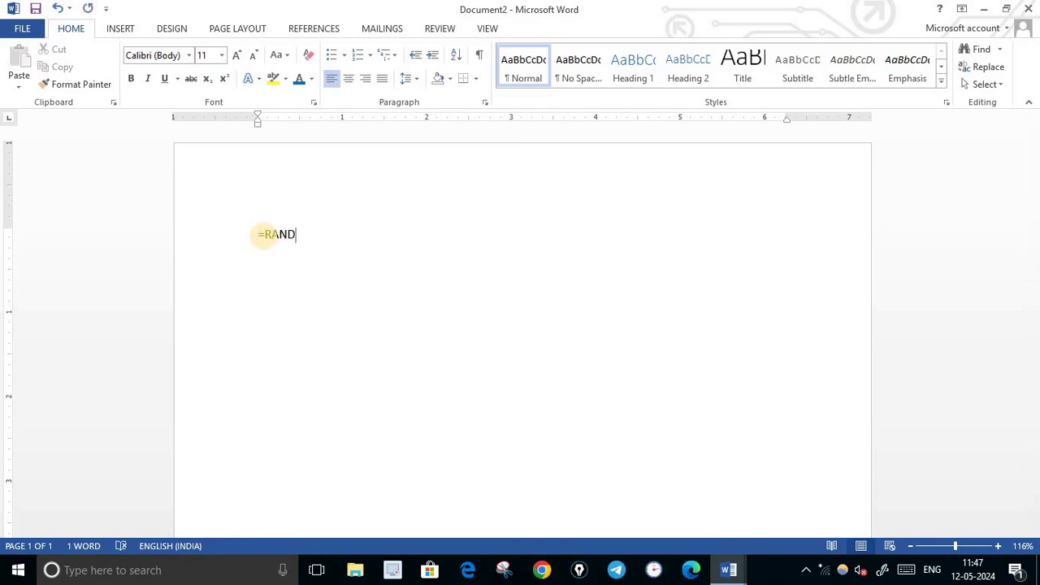
text((3)
text(,)
text(3))
key(Return)
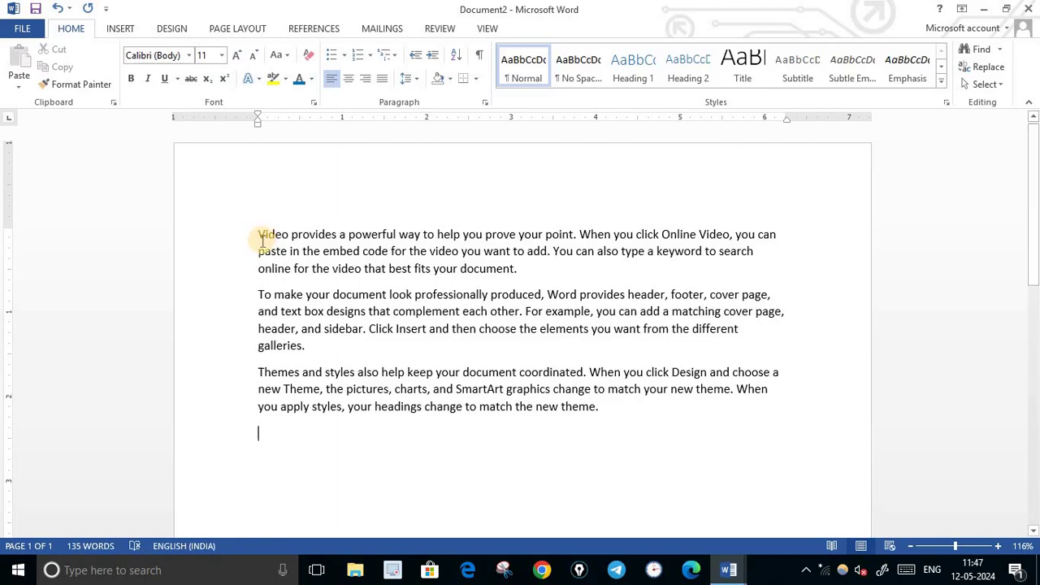
Add empty lines above the text and make 'Video provides' bold at 20 pt.
click(249, 232)
key(Return)
key(Return)
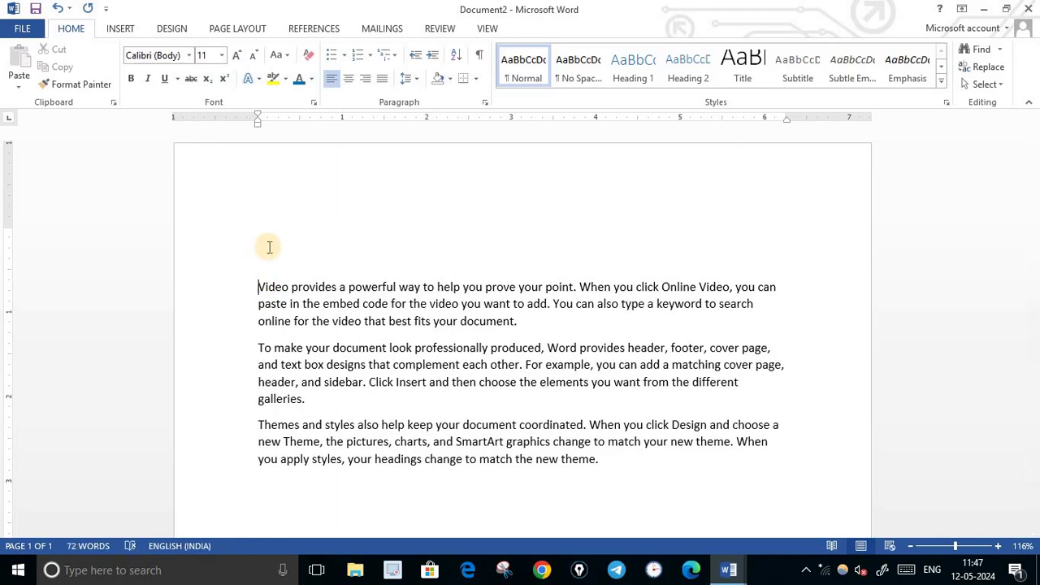
shift+click(337, 287)
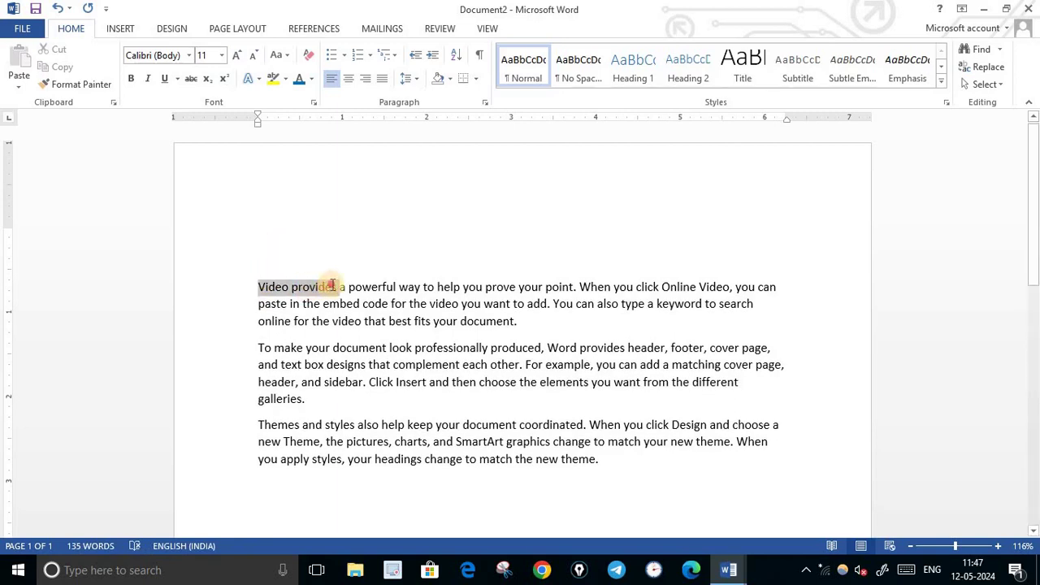
click(128, 79)
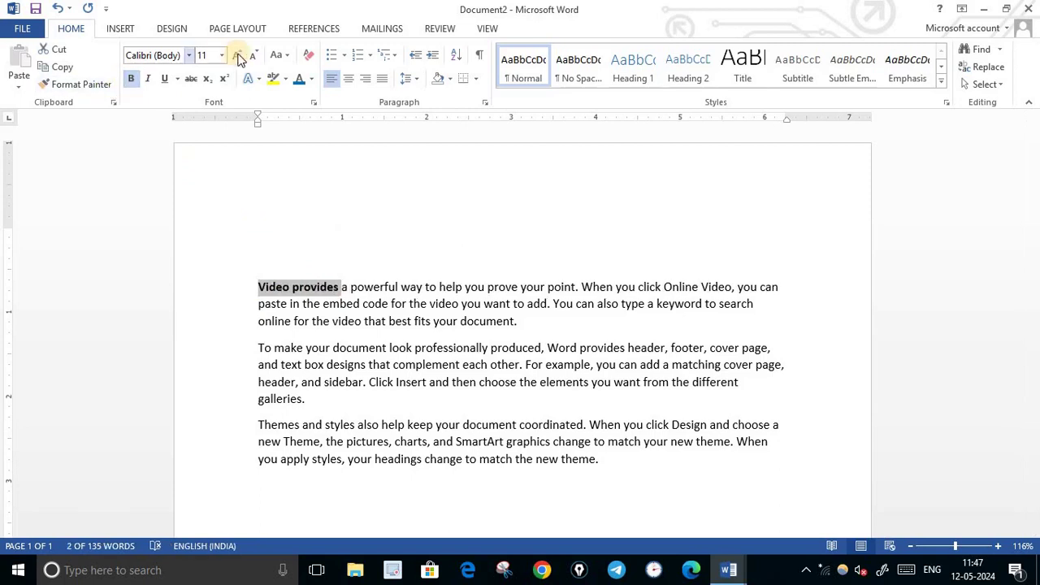
click(239, 55)
click(239, 55)
click(239, 55)
click(240, 55)
click(240, 55)
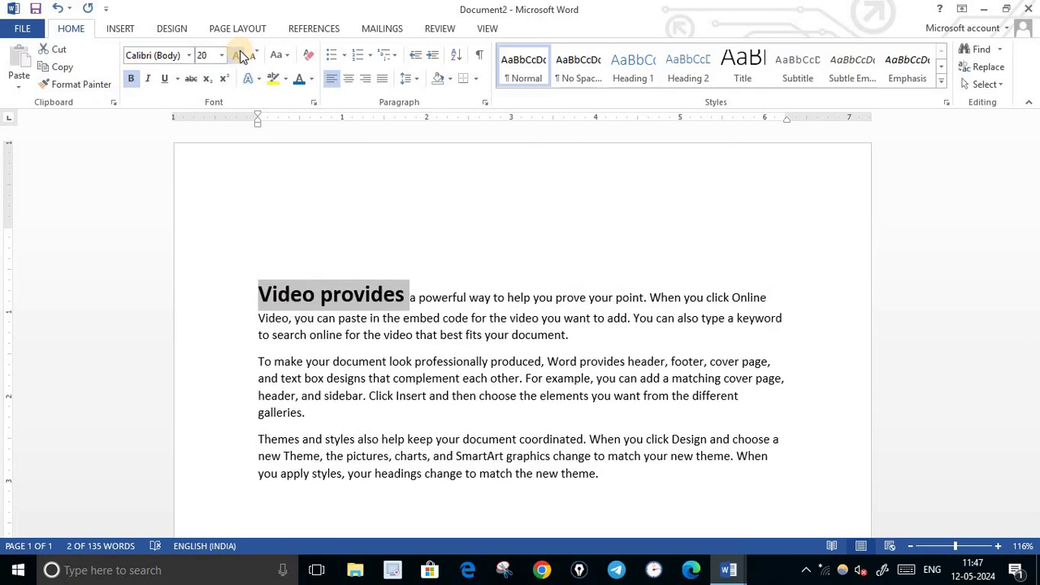
click(254, 229)
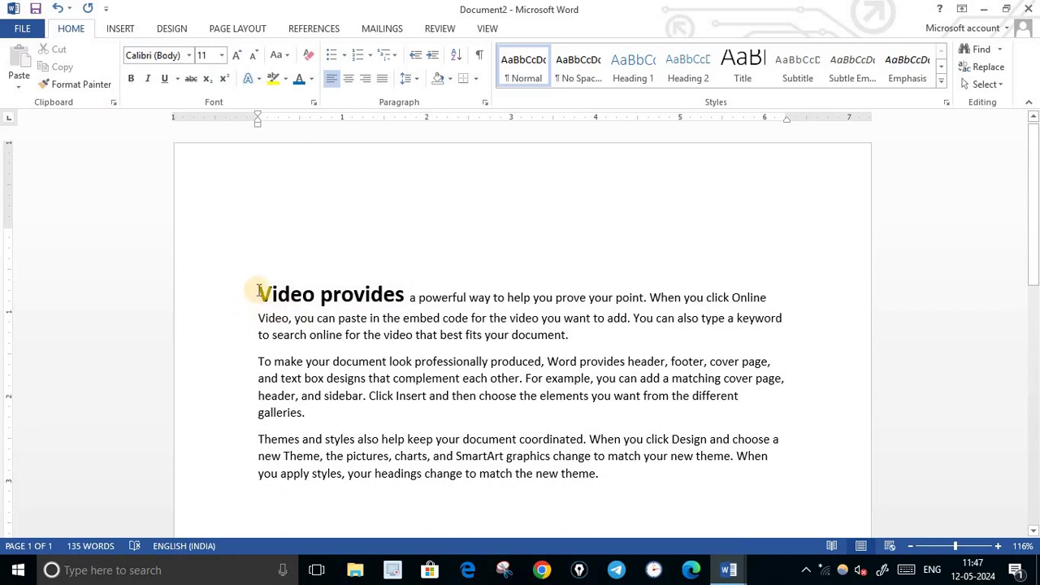
Reselect the whole 'Video provides' phrase.
click(259, 295)
drag(259, 295, 351, 294)
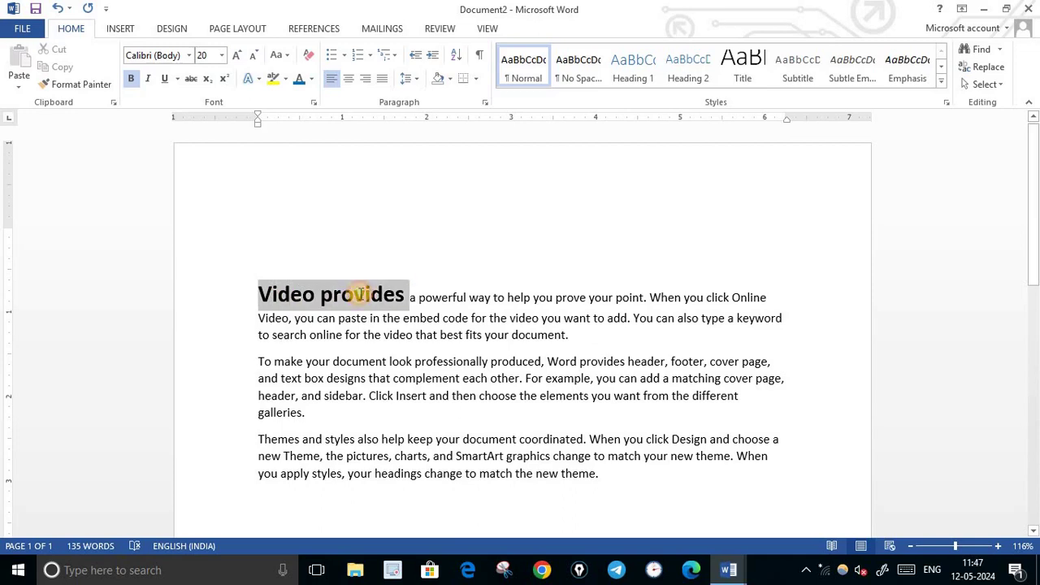
click(314, 244)
drag(254, 295, 399, 297)
click(277, 258)
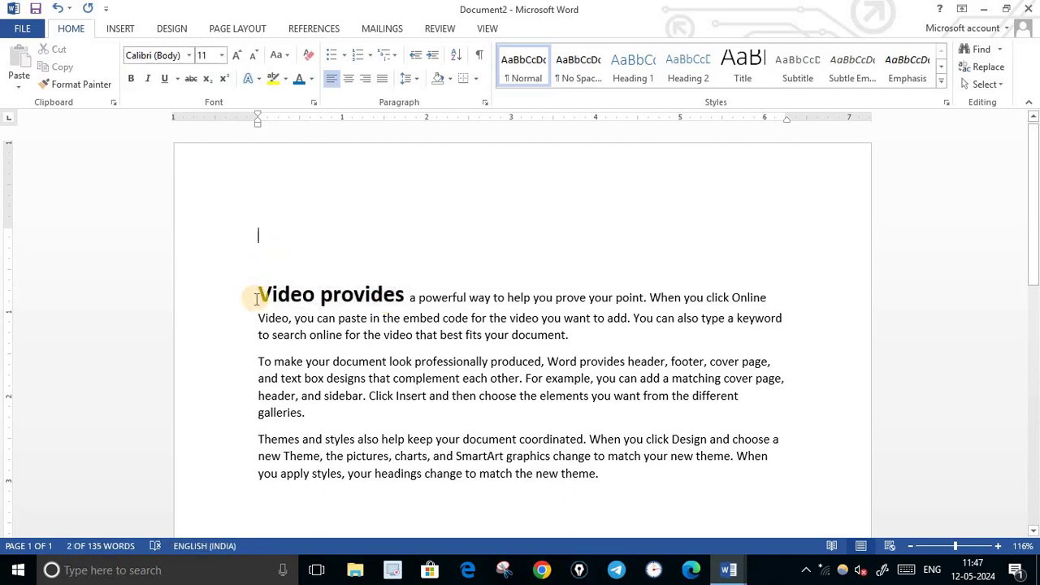
drag(258, 295, 410, 299)
key(ctrl+c)
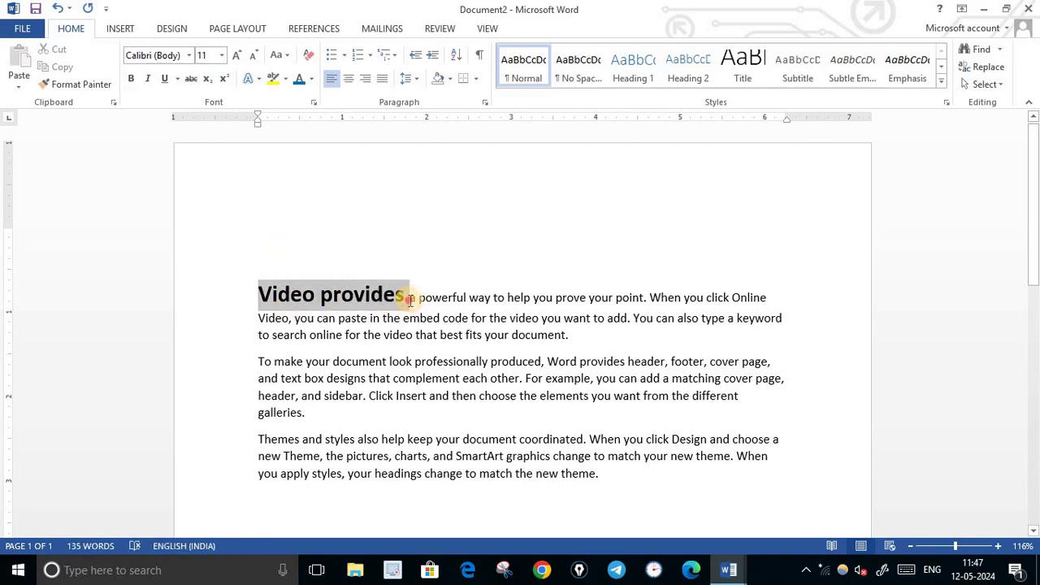
drag(410, 299, 410, 299)
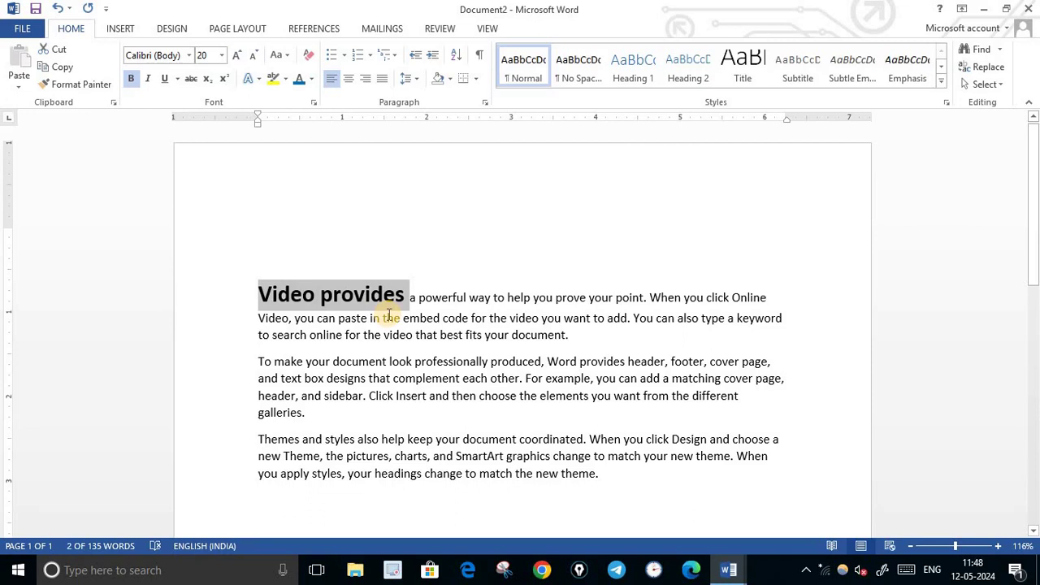
click(59, 48)
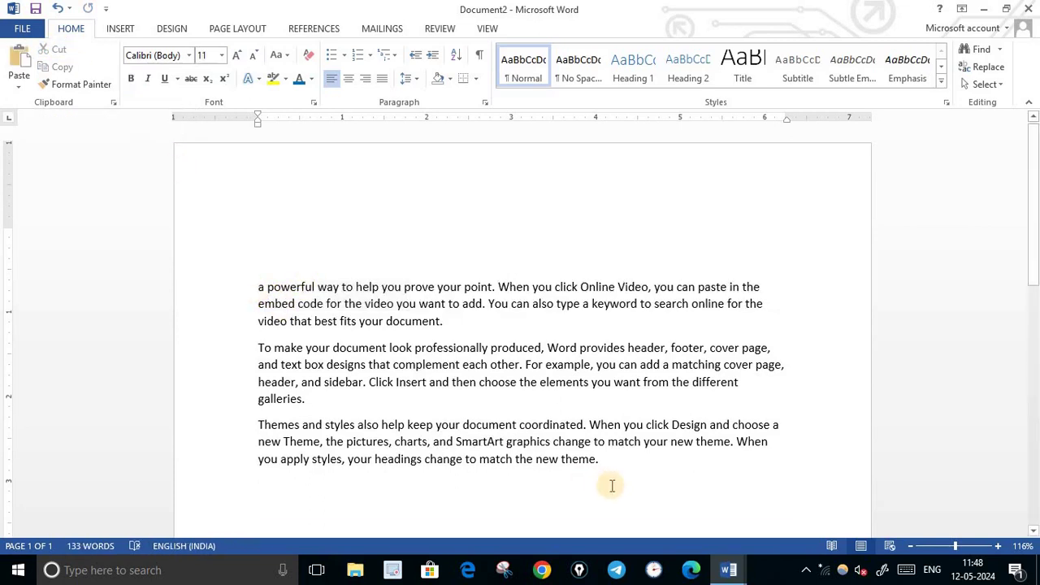
click(606, 461)
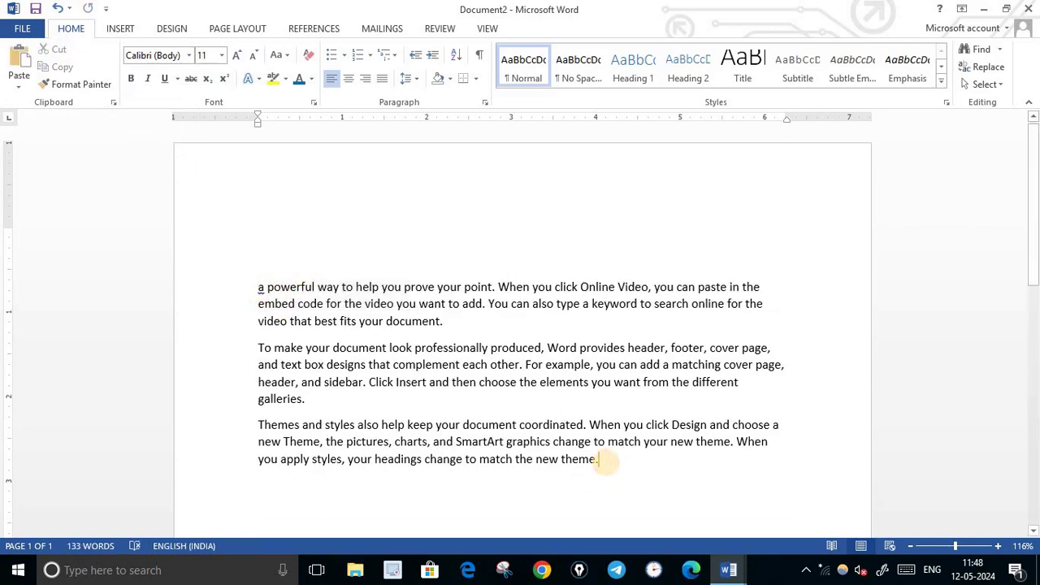
key(Return)
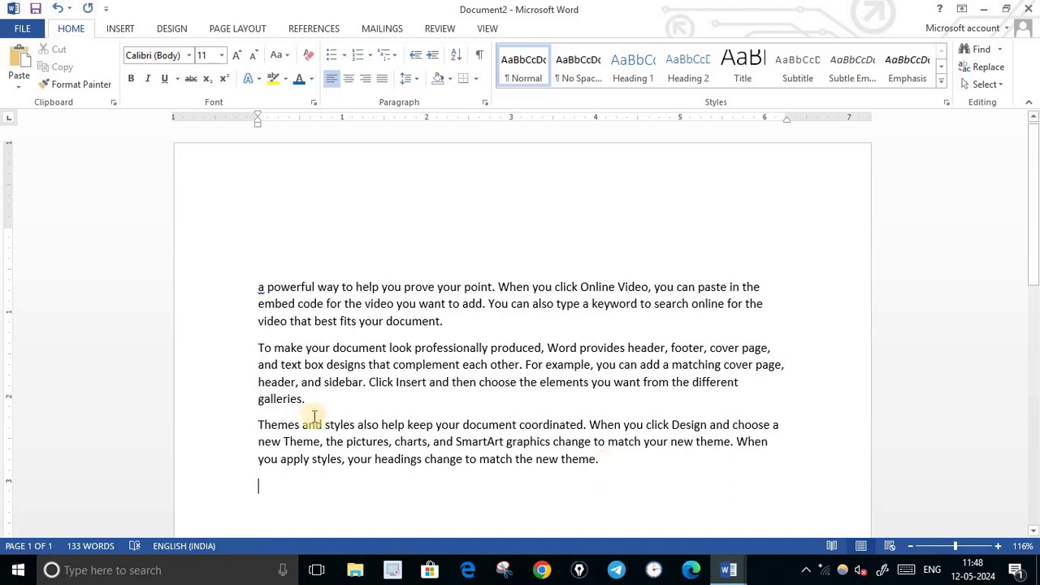
click(20, 63)
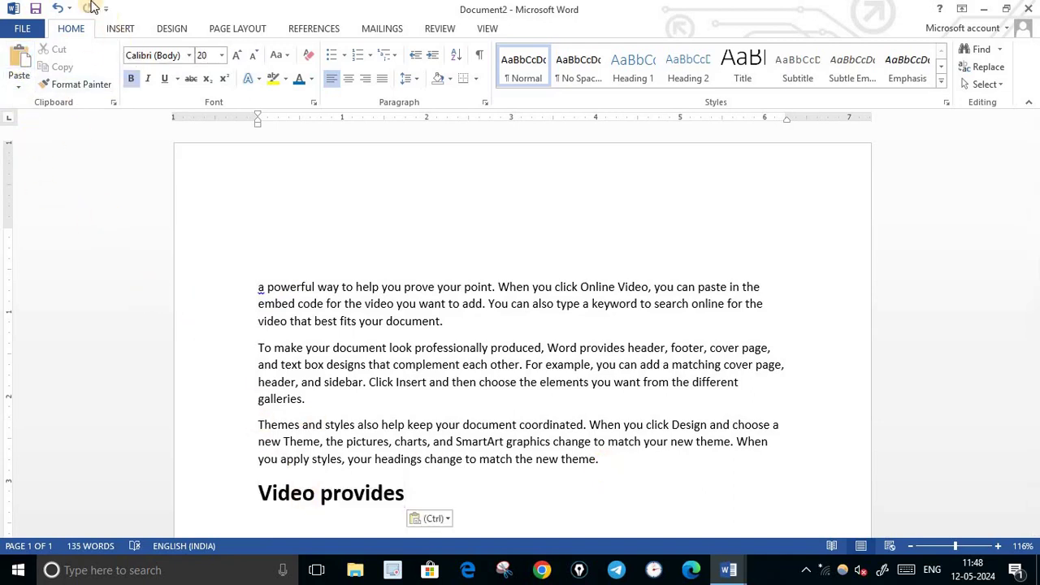
click(57, 8)
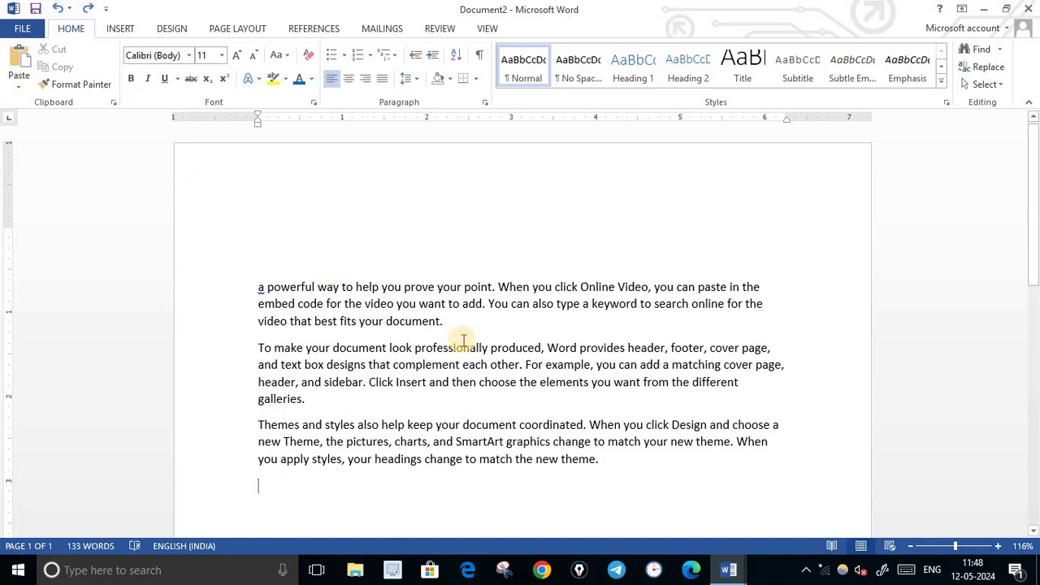
key(ctrl+v)
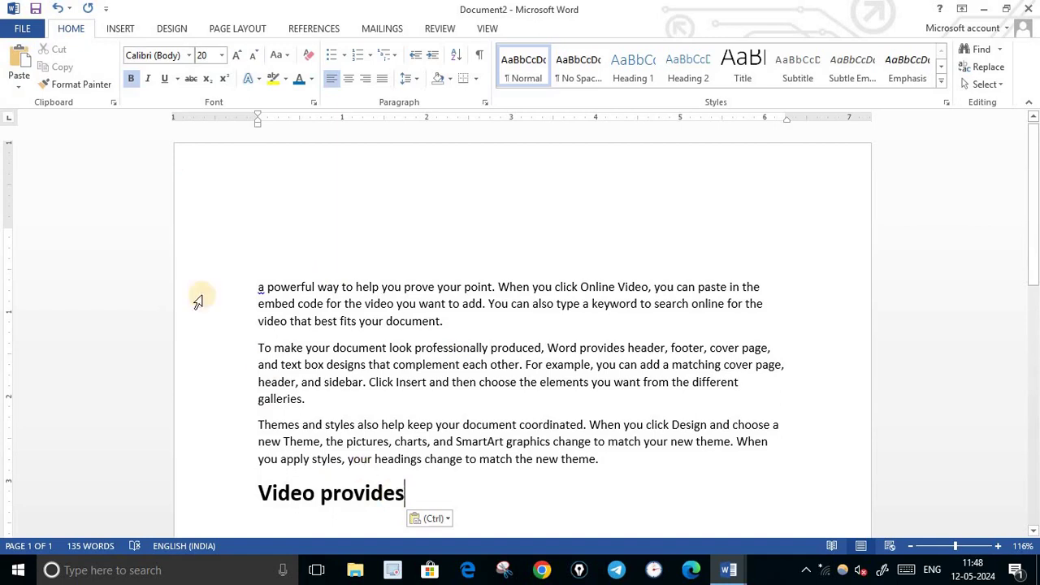
click(59, 10)
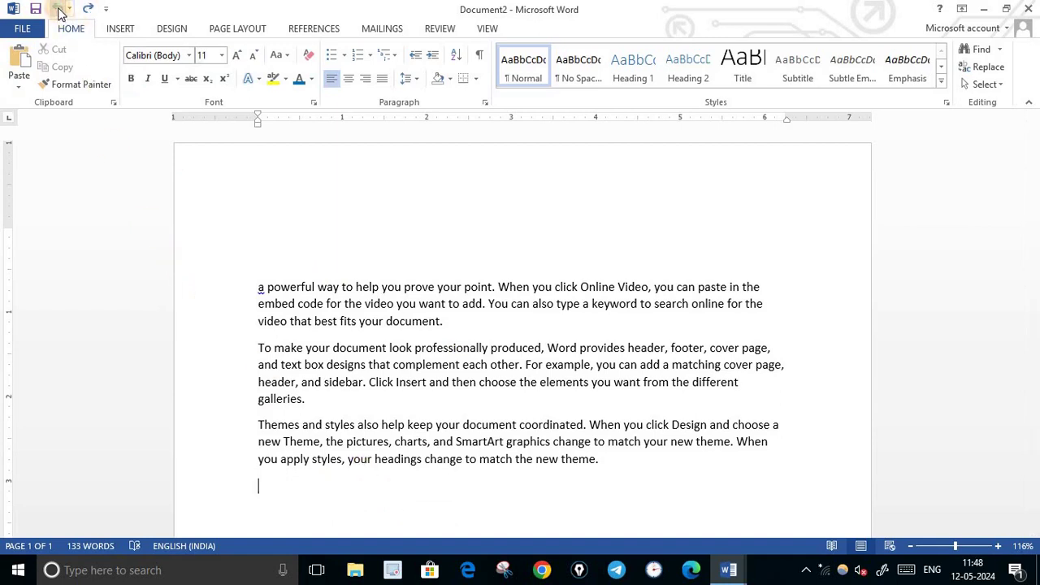
click(54, 8)
click(54, 10)
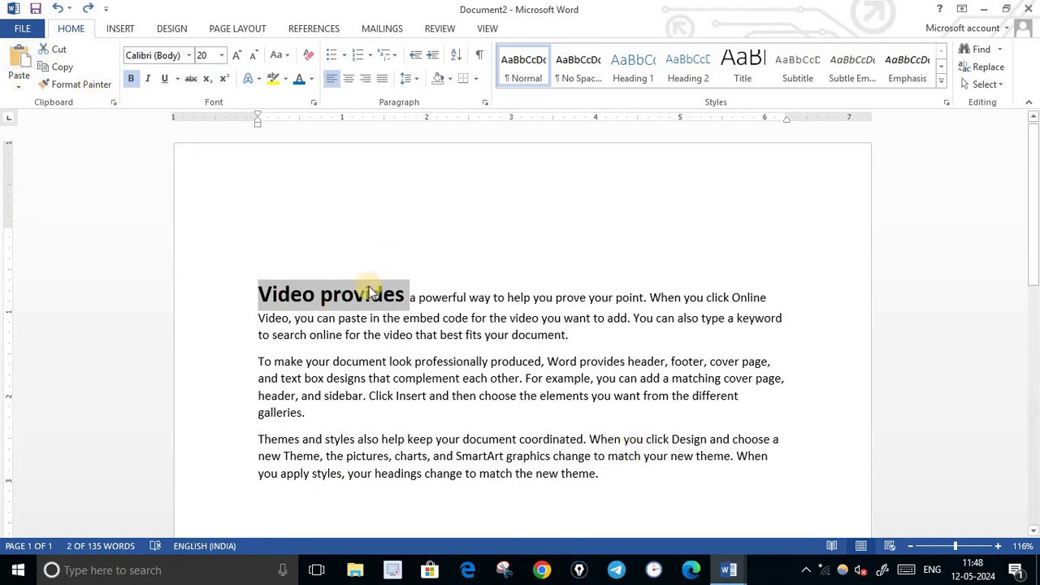
click(263, 296)
drag(297, 294, 400, 295)
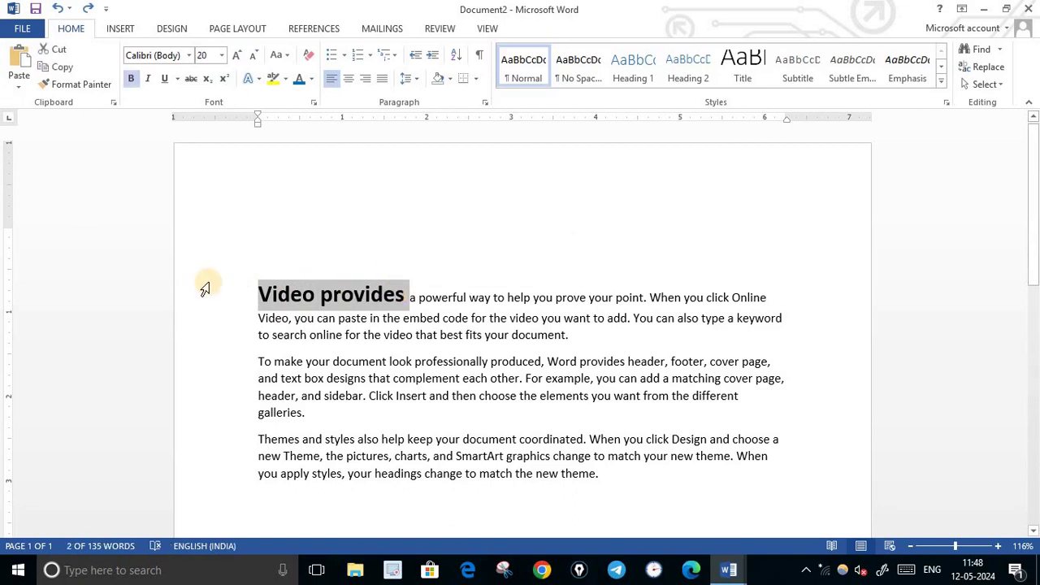
click(64, 72)
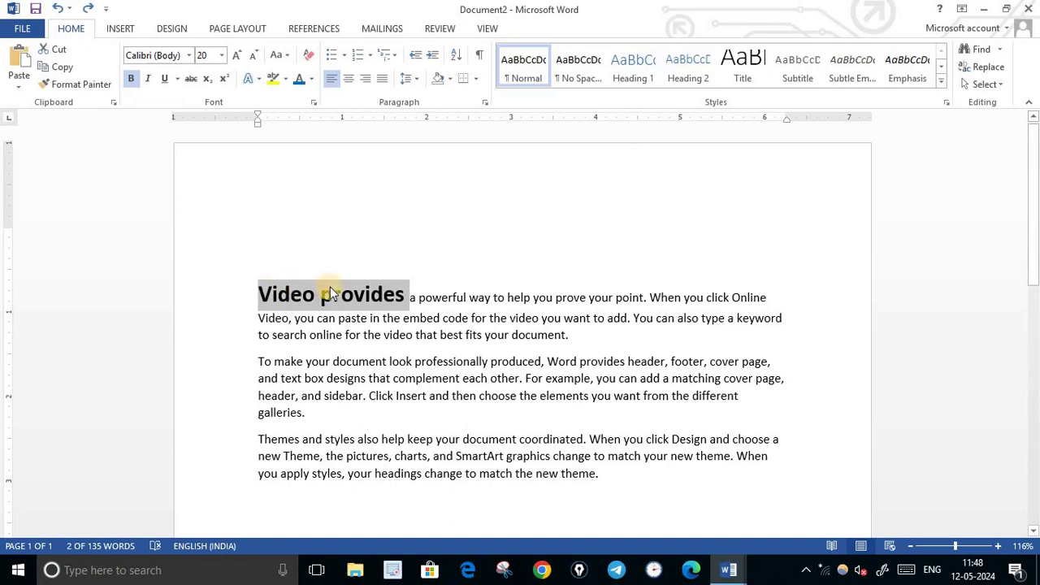
click(601, 475)
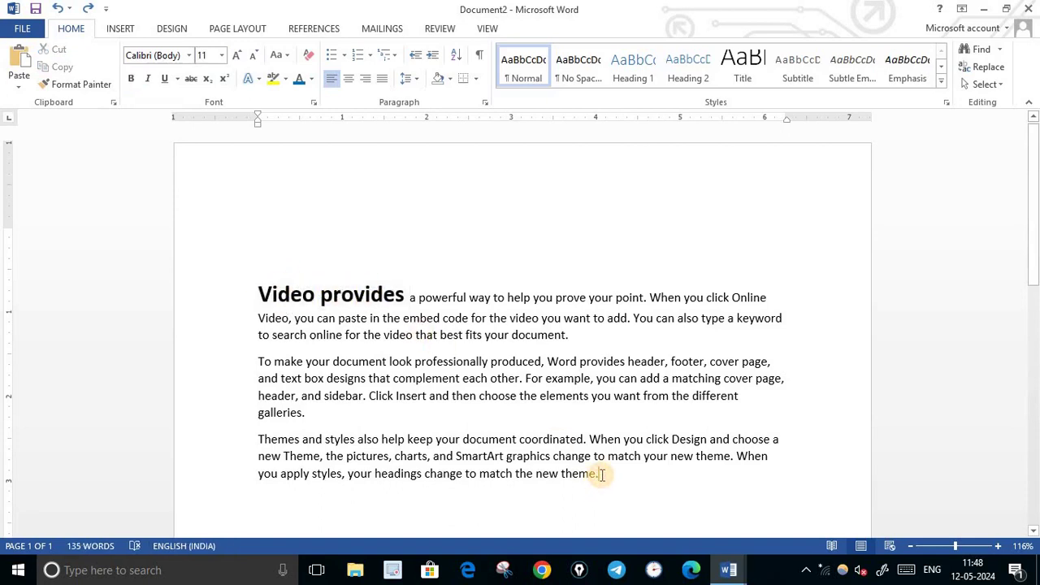
key(Return)
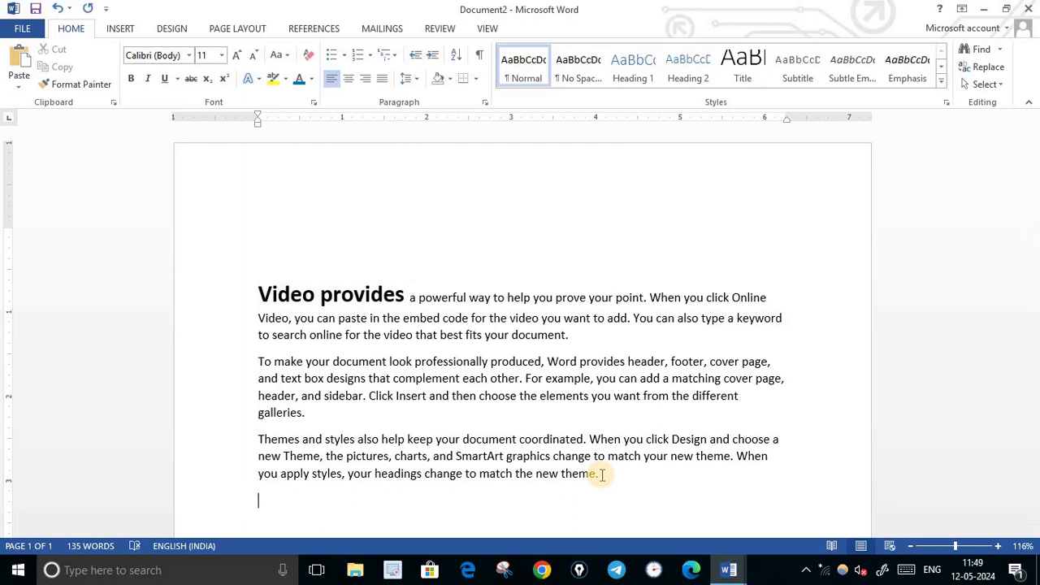
key(ctrl+v)
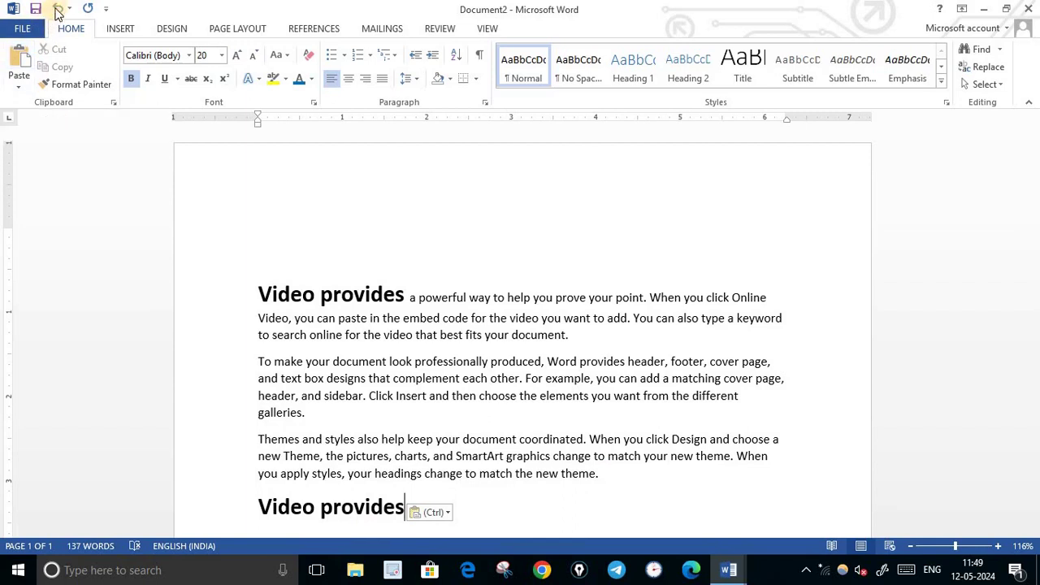
click(57, 11)
click(57, 11)
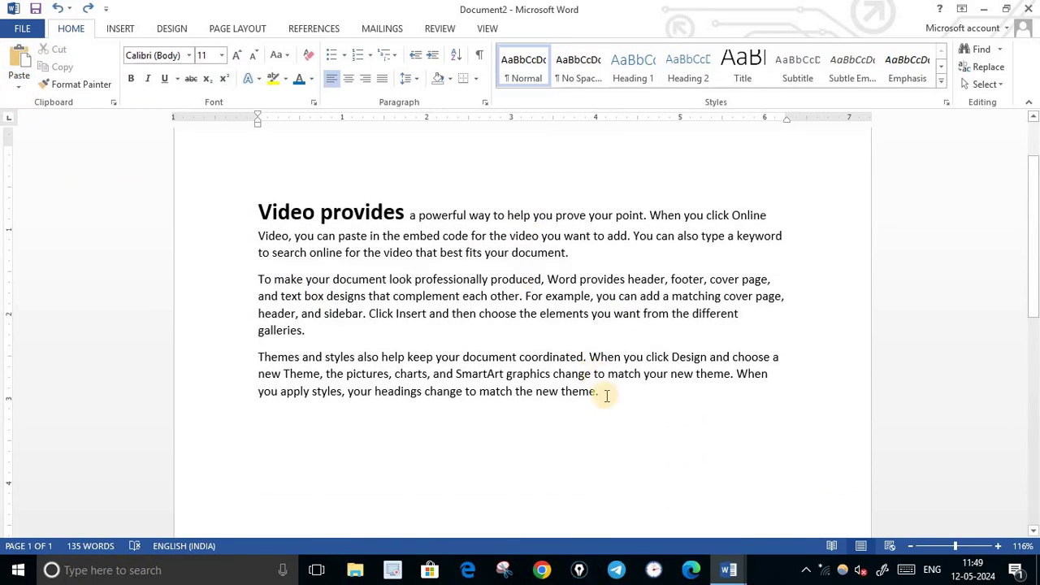
Start a bullet after the last paragraph and paste 'Video provides' with Keep Source Formatting.
click(606, 396)
key(Return)
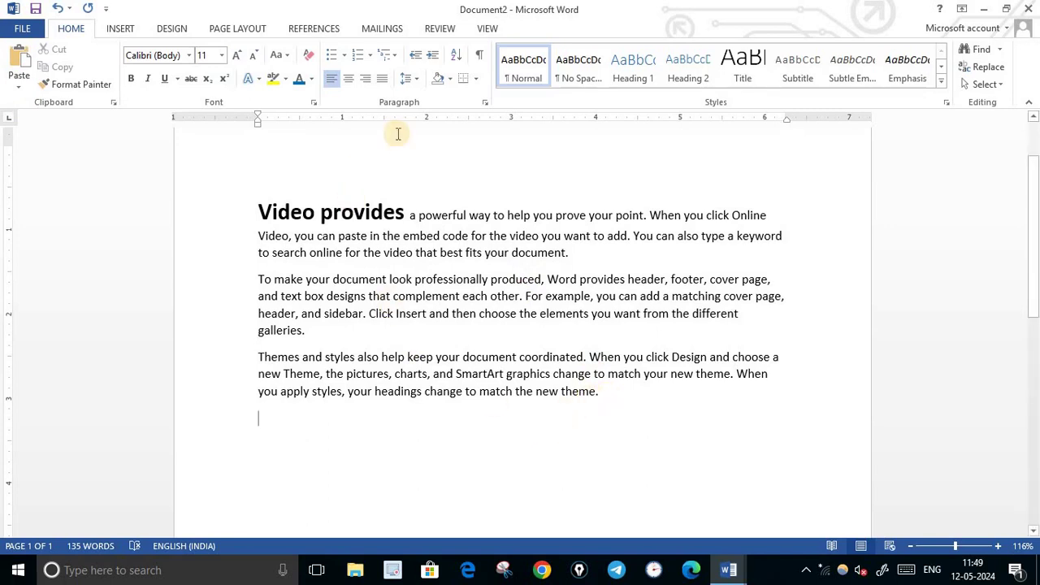
click(334, 57)
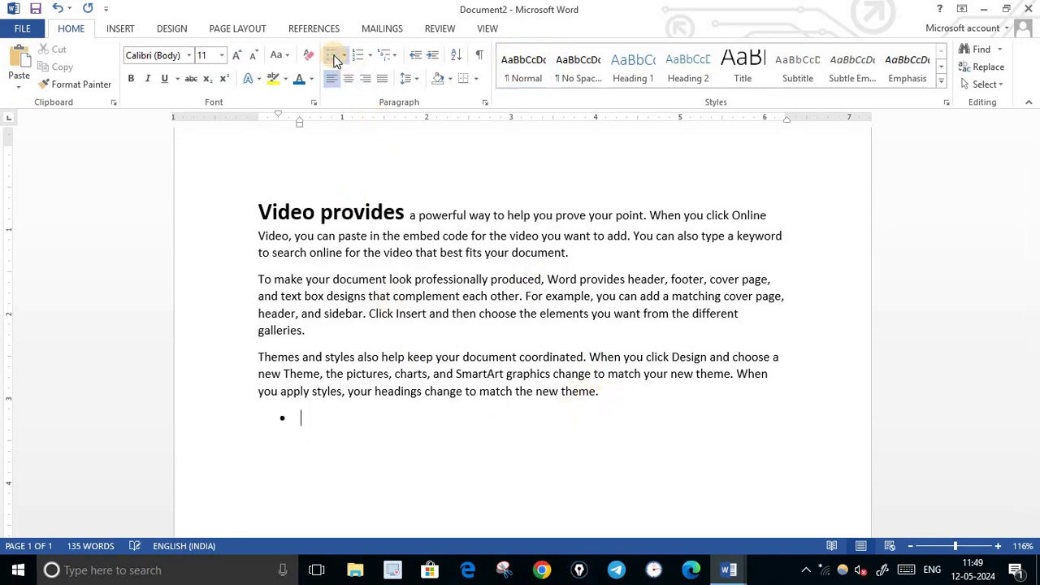
click(12, 66)
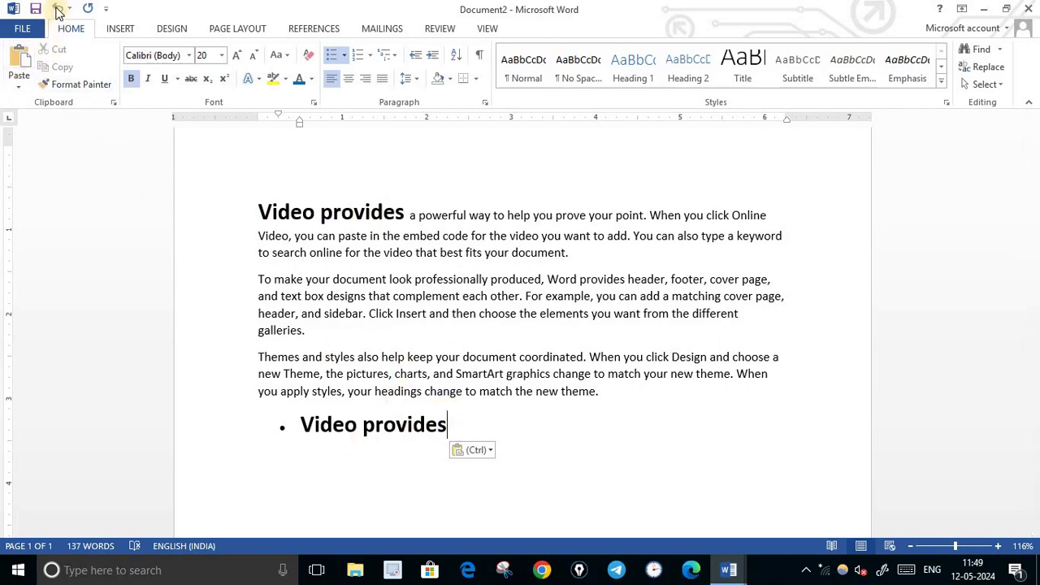
click(57, 7)
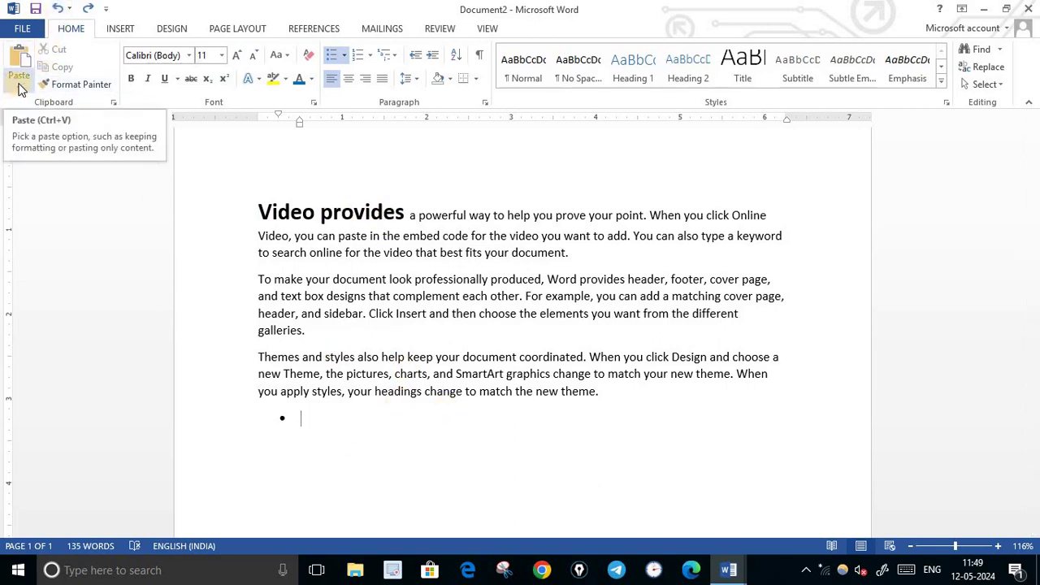
click(20, 94)
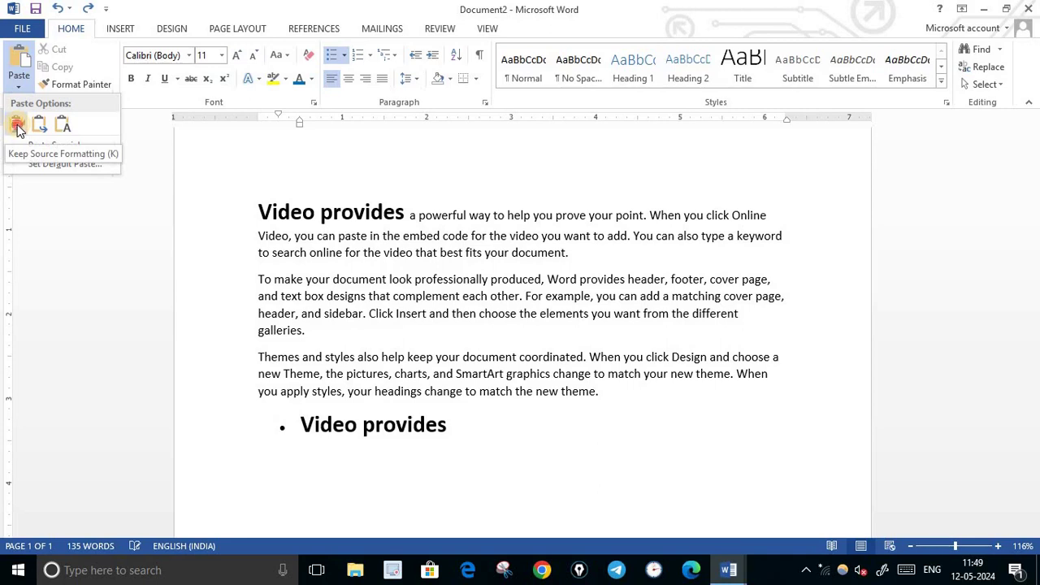
click(18, 129)
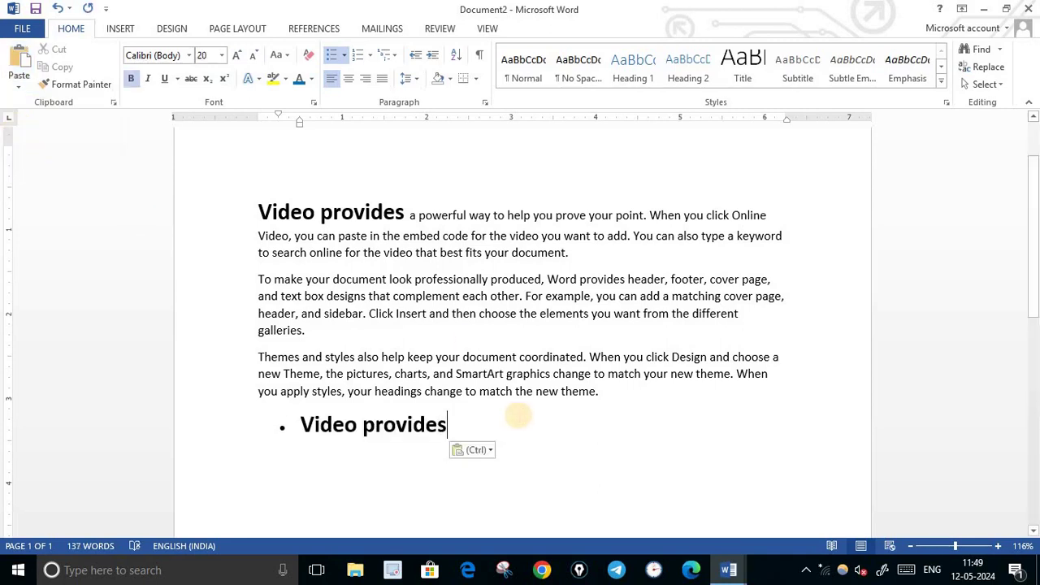
Add two more bullets pasting 'Video provides' with Merge Formatting and Keep Text Only.
key(Return)
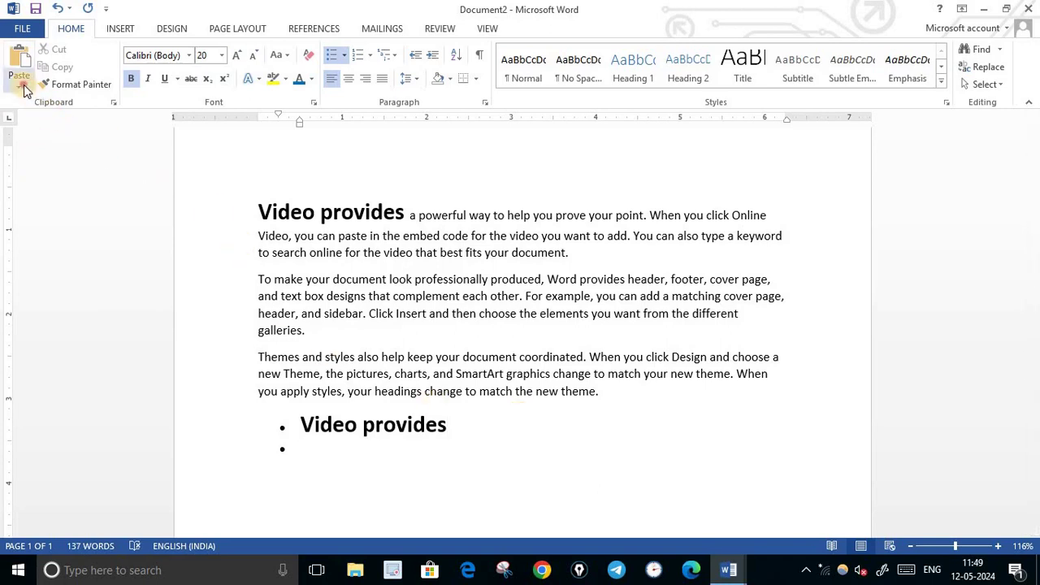
click(23, 87)
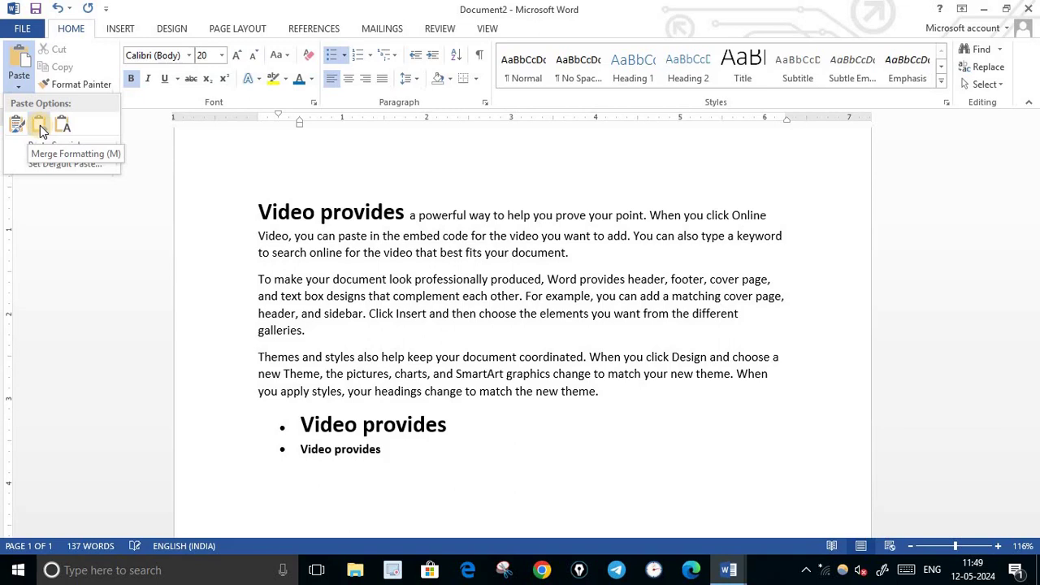
click(40, 125)
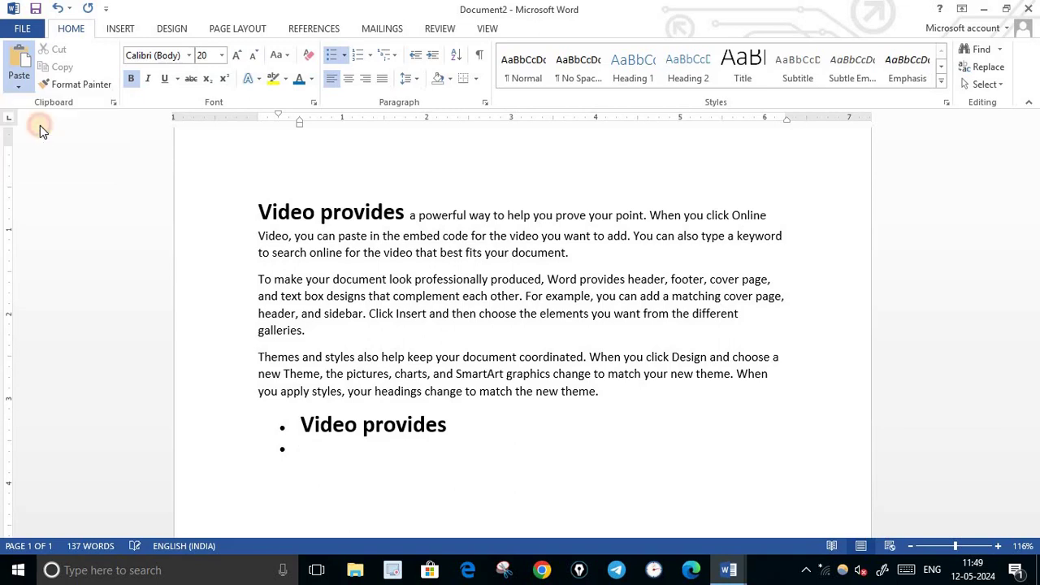
click(57, 7)
click(17, 88)
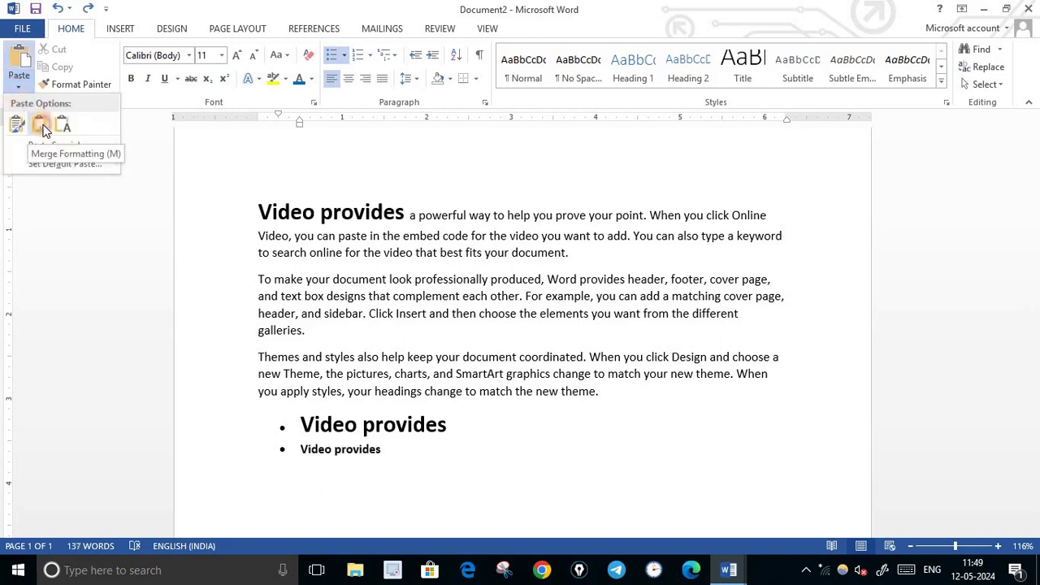
click(45, 128)
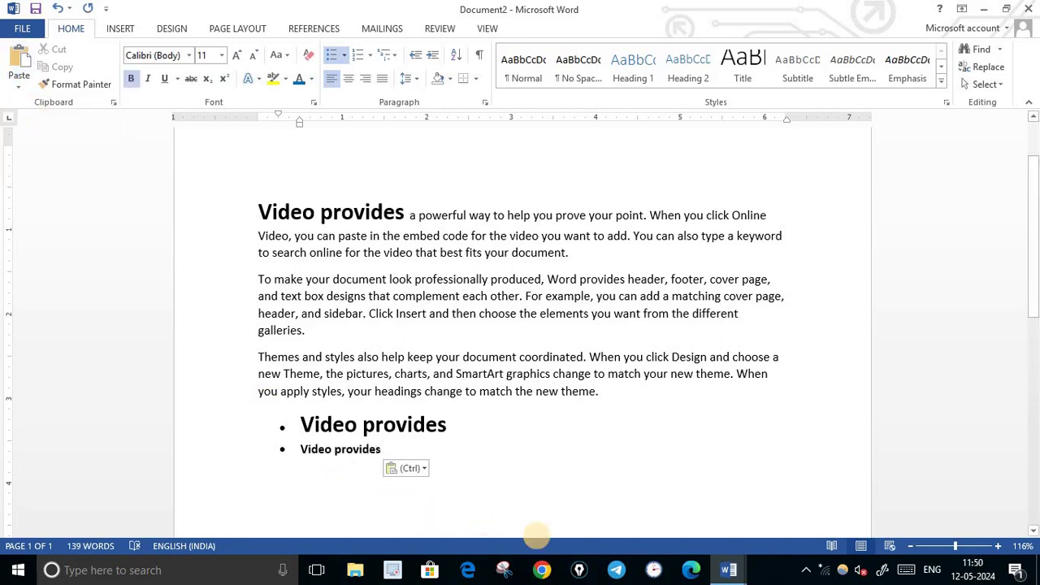
key(Return)
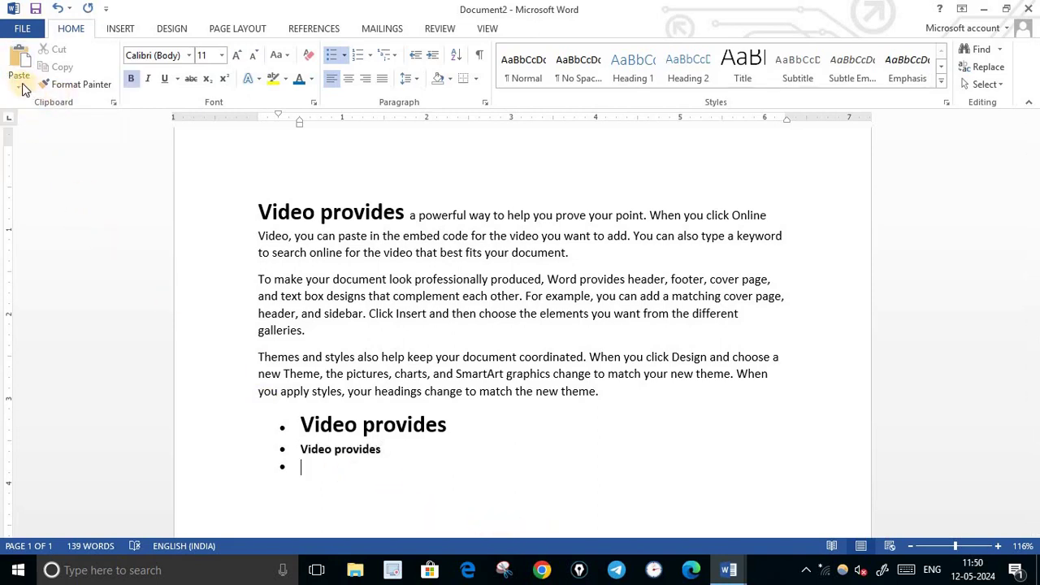
click(22, 87)
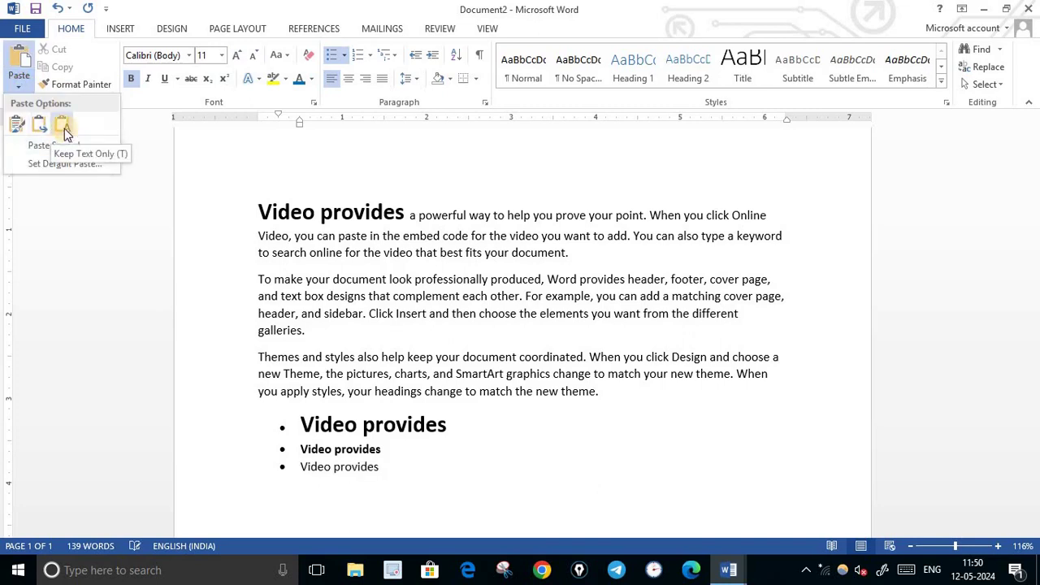
click(64, 129)
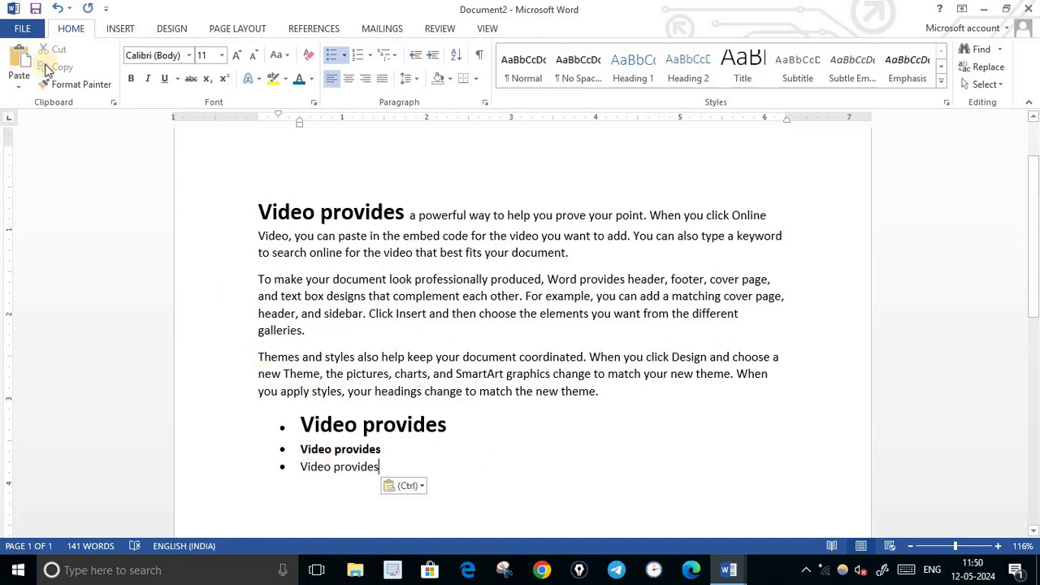
Delete the three pasted bullet lines.
drag(376, 469, 301, 394)
click(392, 486)
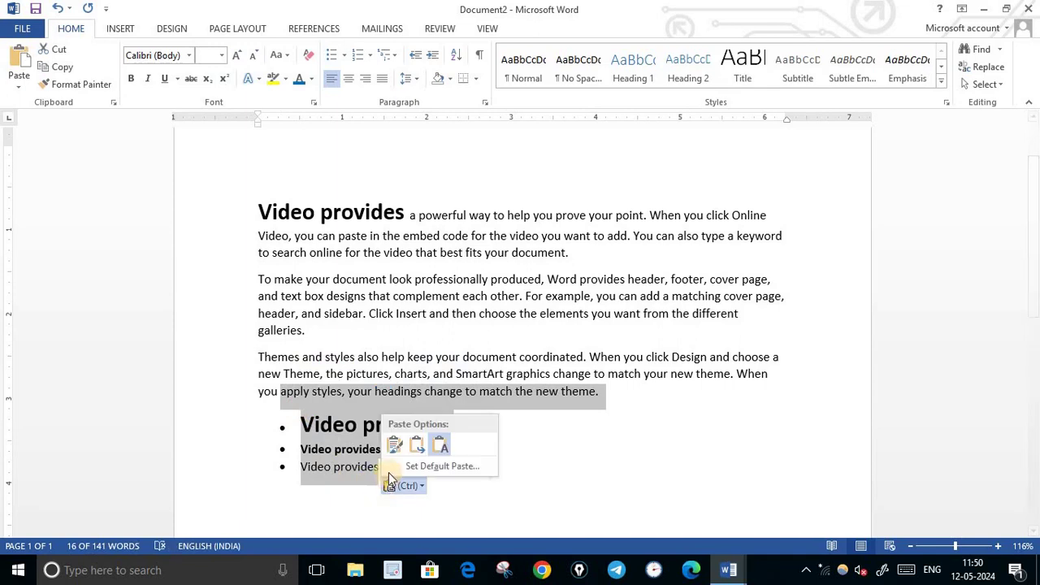
click(353, 493)
click(385, 470)
shift+click(302, 423)
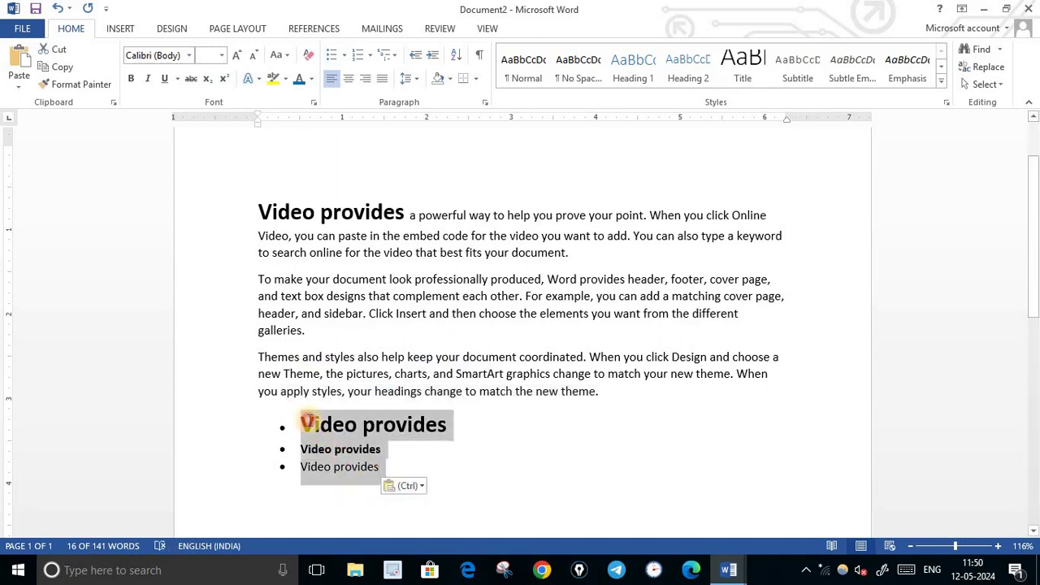
key(Delete)
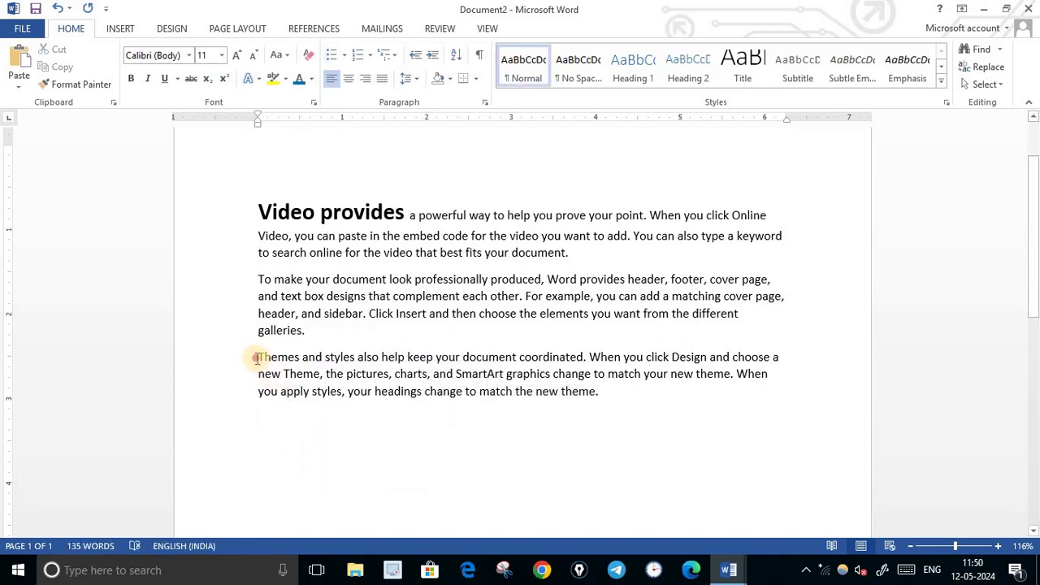
Make the 'Themes and styles' paragraph bold, 14 pt and red.
drag(258, 356, 595, 393)
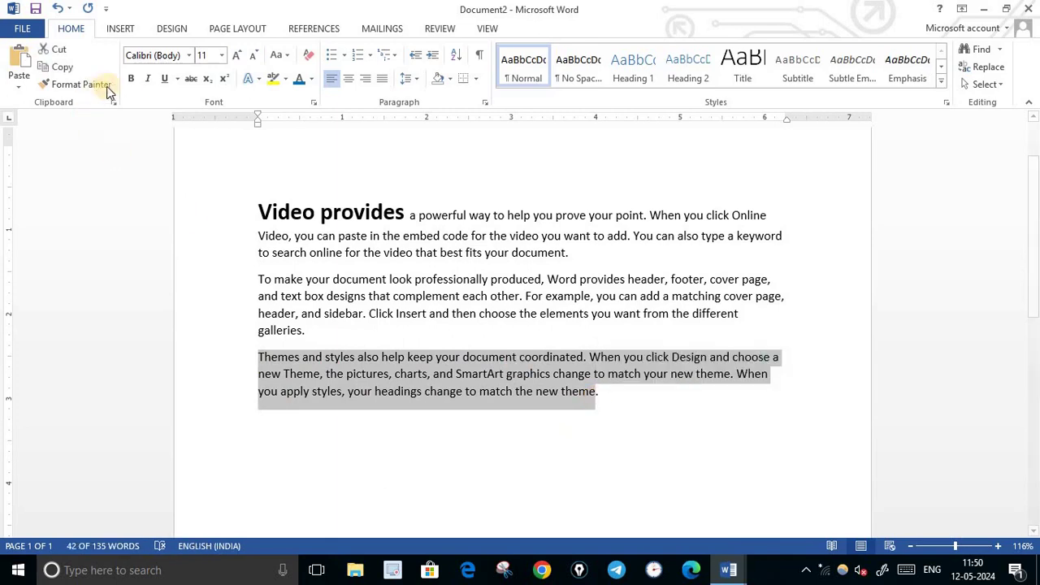
click(131, 78)
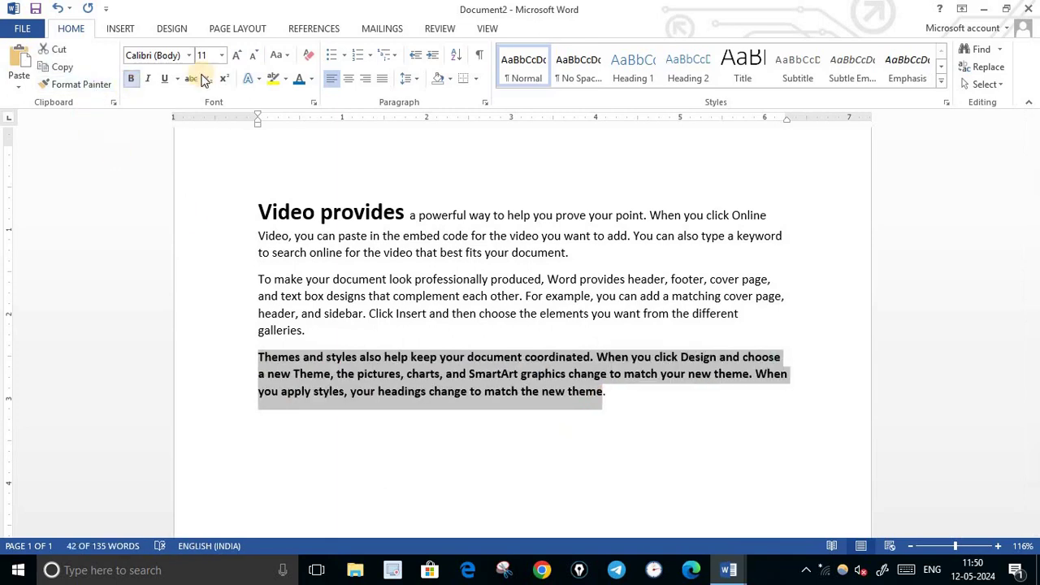
click(242, 51)
click(241, 51)
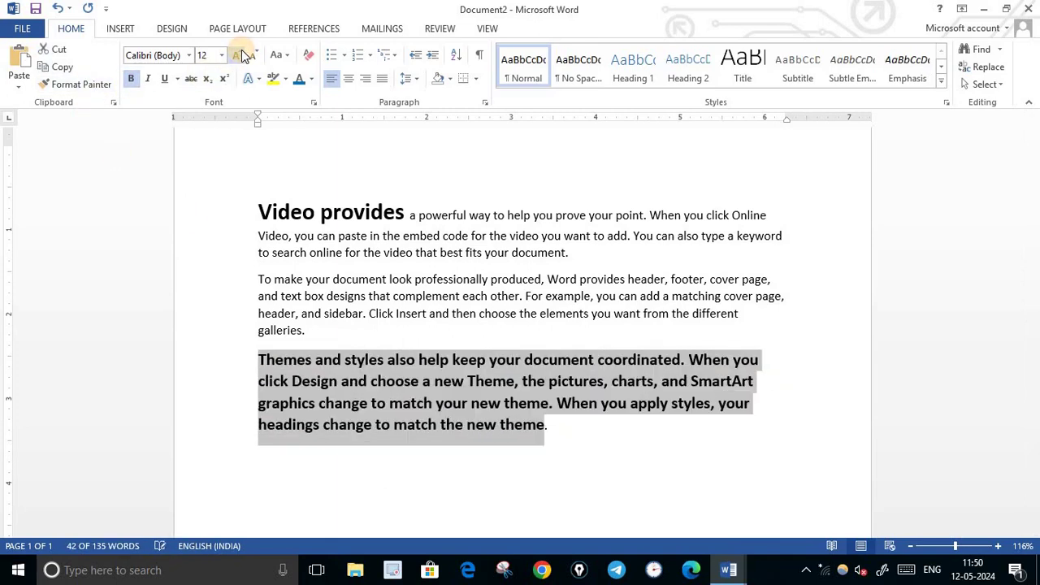
click(313, 80)
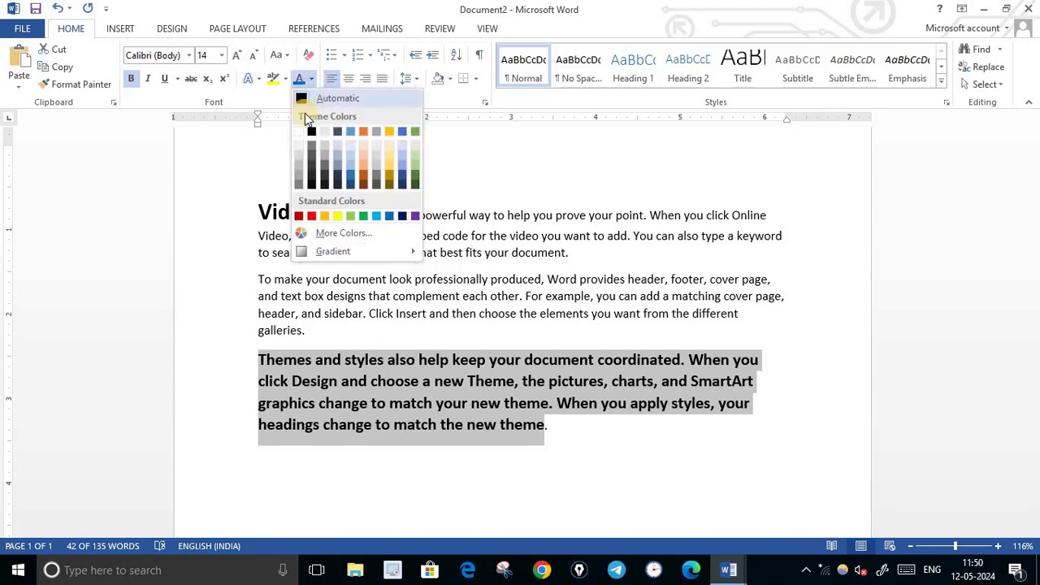
click(311, 216)
click(342, 457)
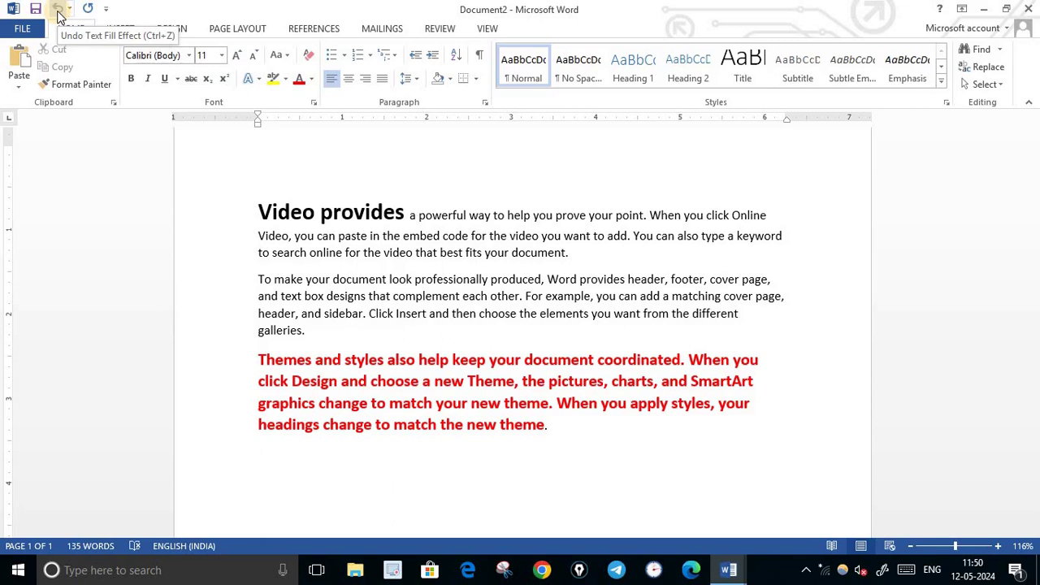
Undo and redo the red colour several times, ending with the paragraph red again.
click(58, 14)
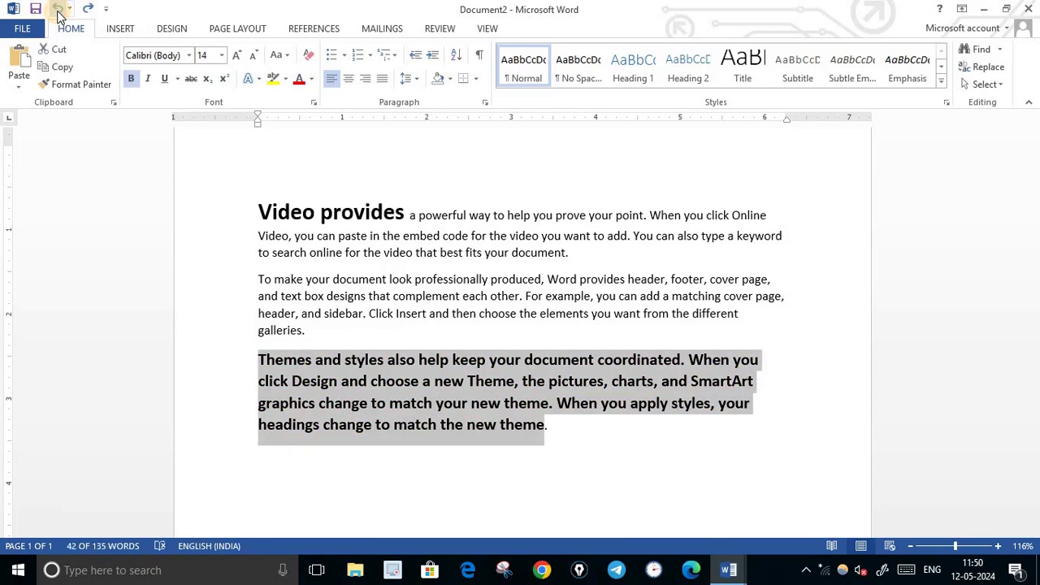
click(88, 8)
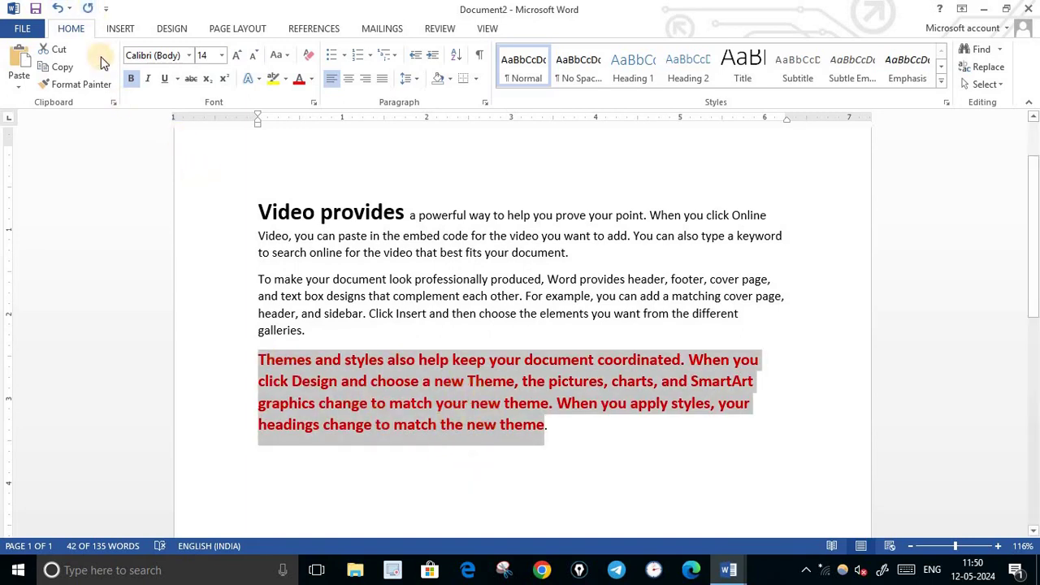
click(60, 8)
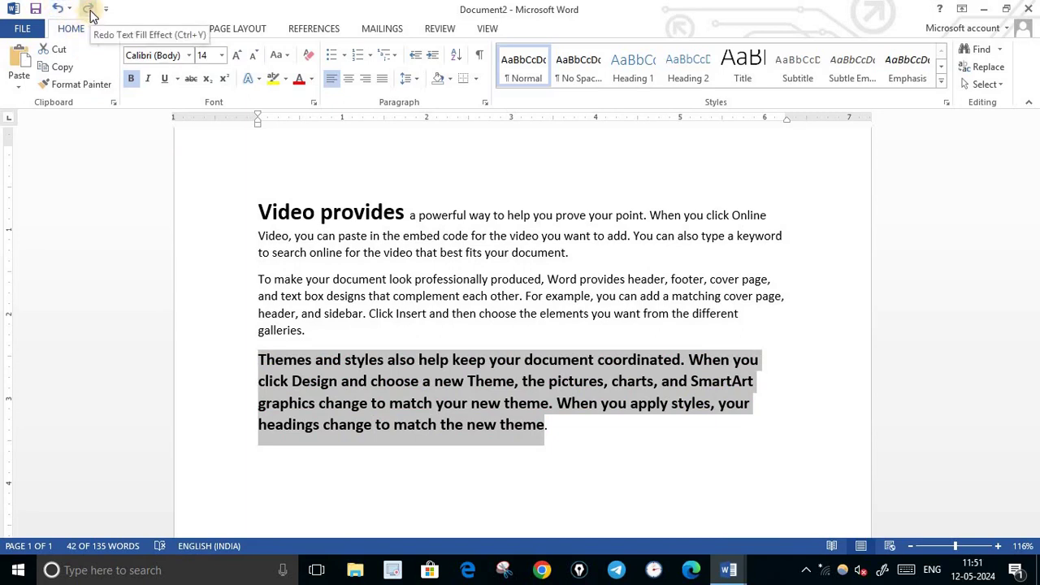
click(91, 15)
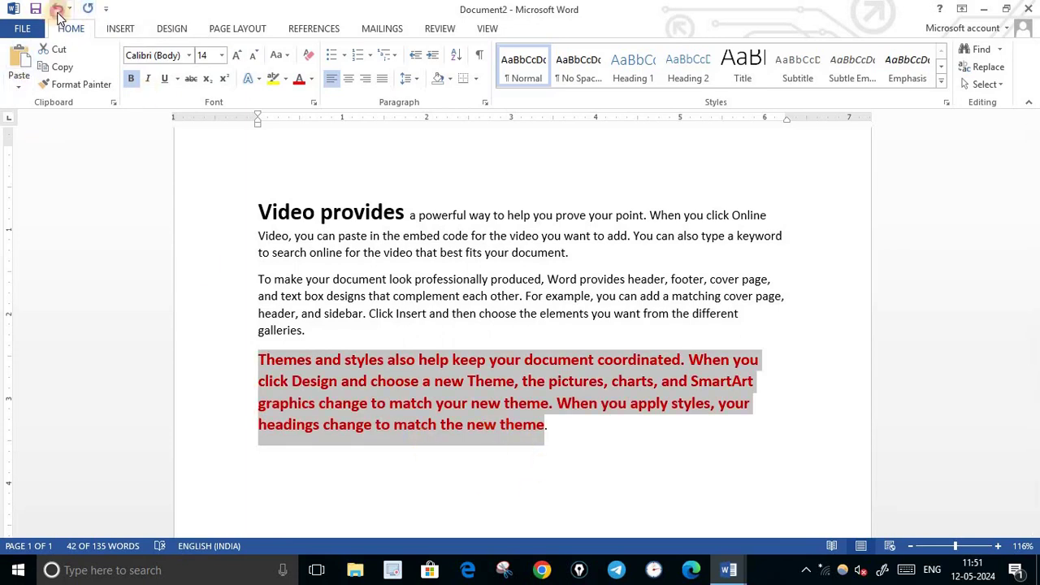
click(58, 15)
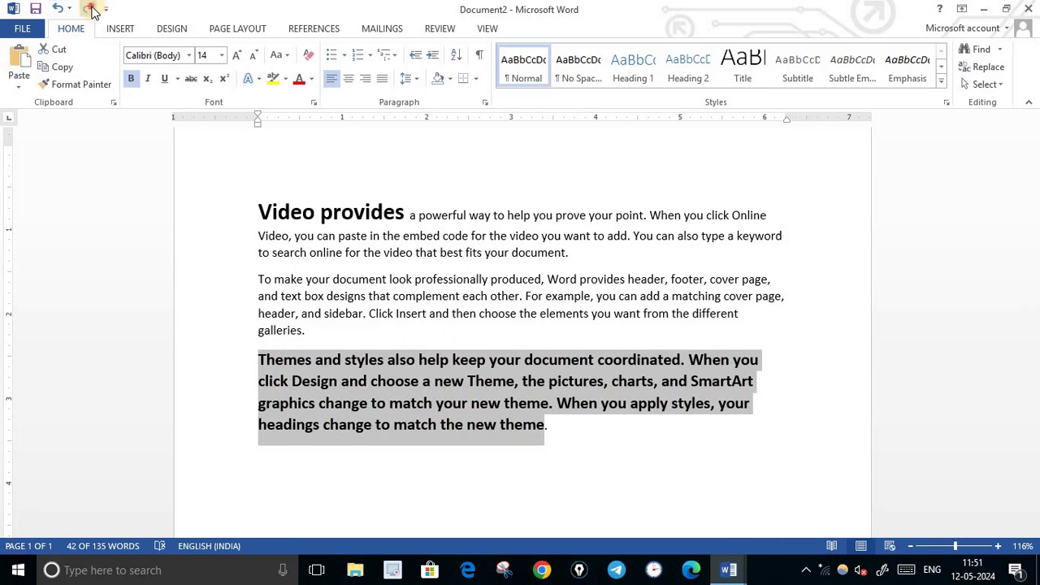
click(90, 10)
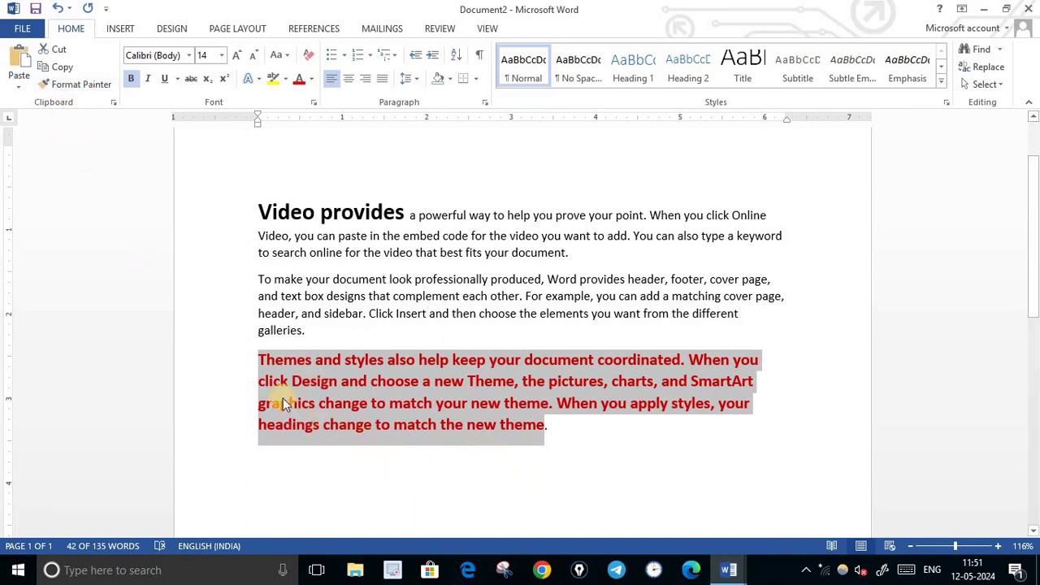
Recolour the 'Themes and styles' paragraph dark blue, keeping it bold, and italicize it.
click(591, 459)
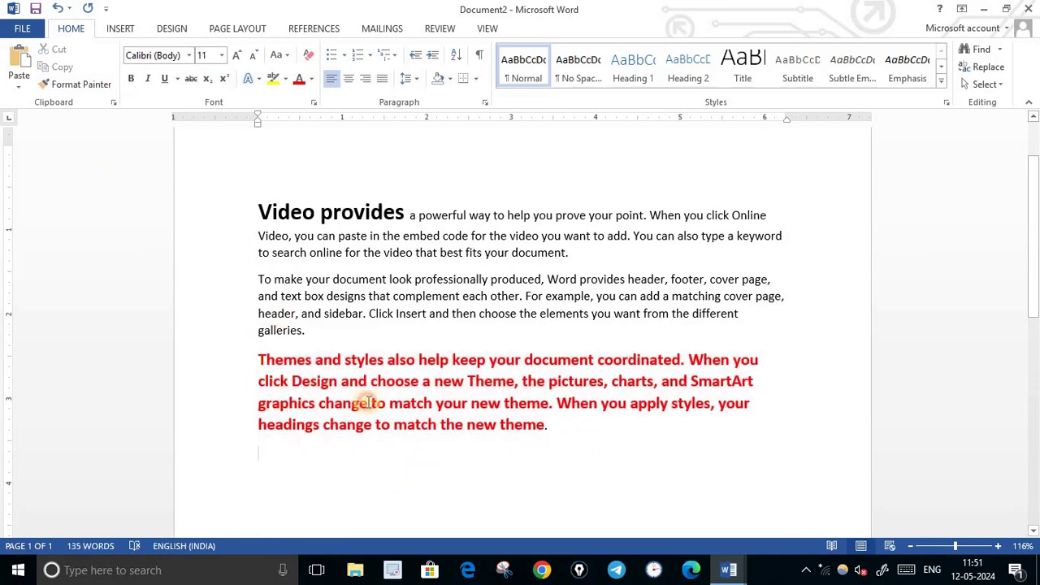
triple_click(526, 425)
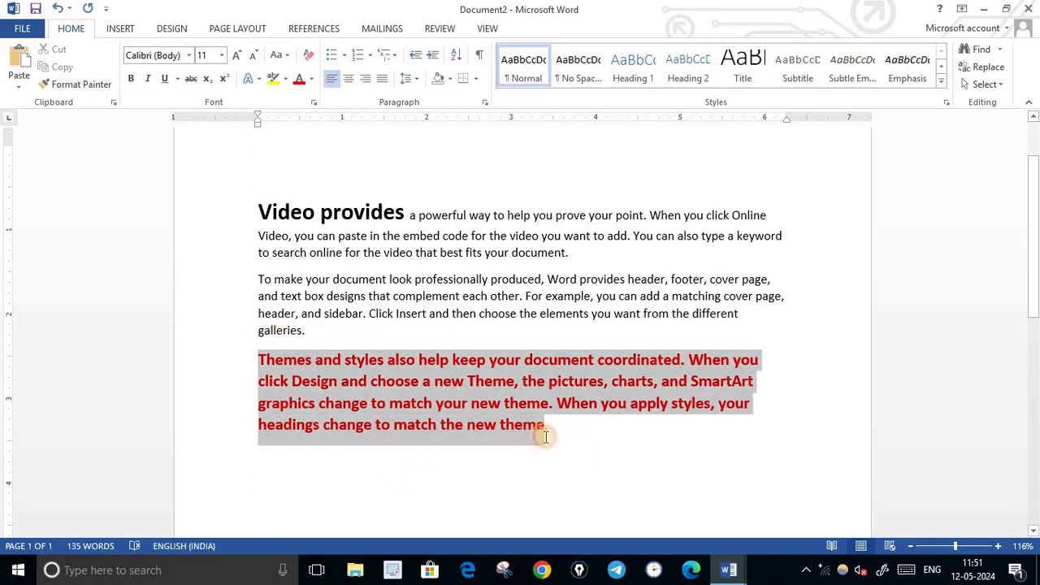
click(131, 78)
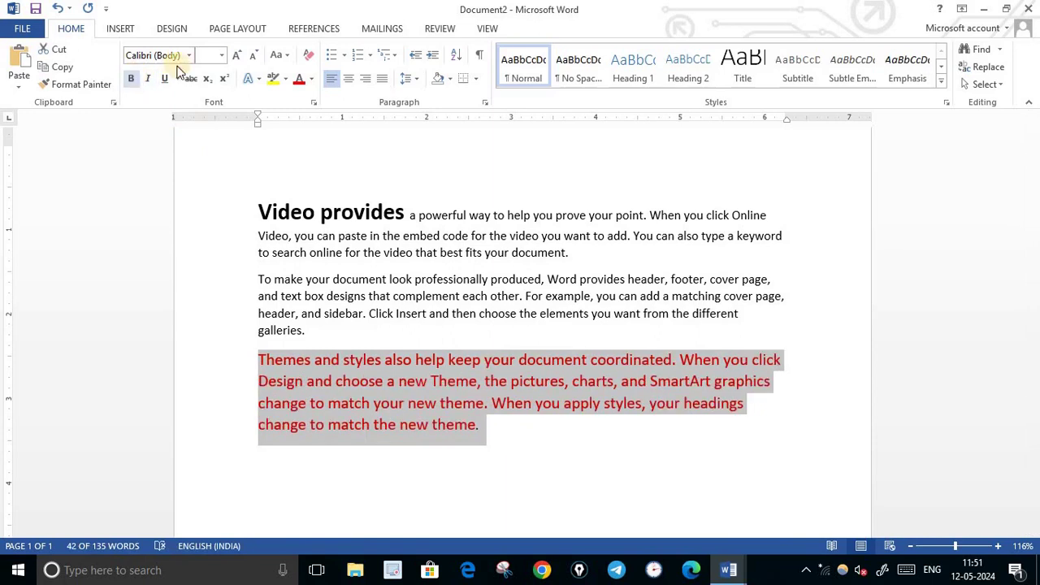
click(311, 78)
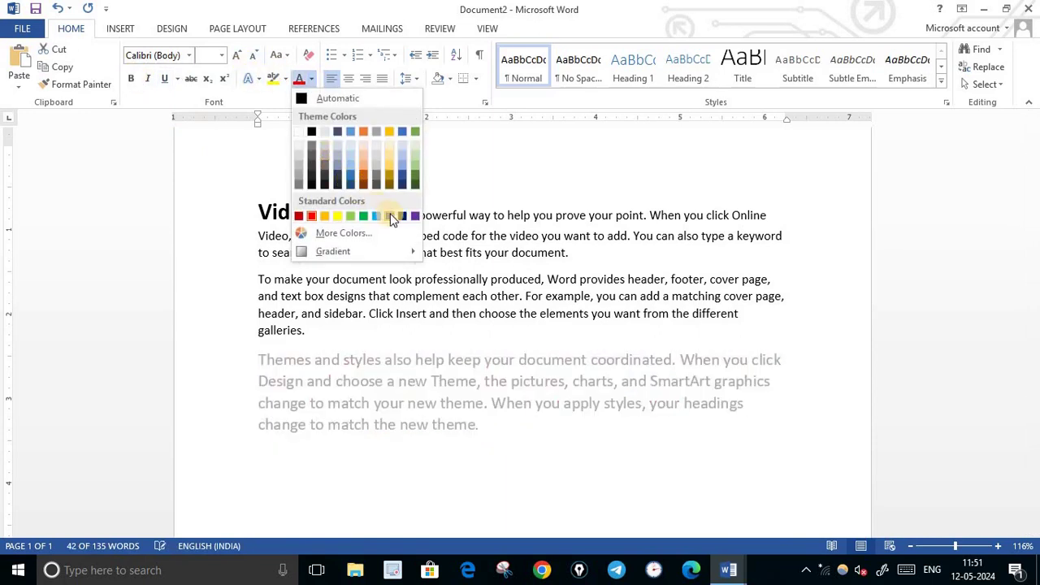
click(403, 216)
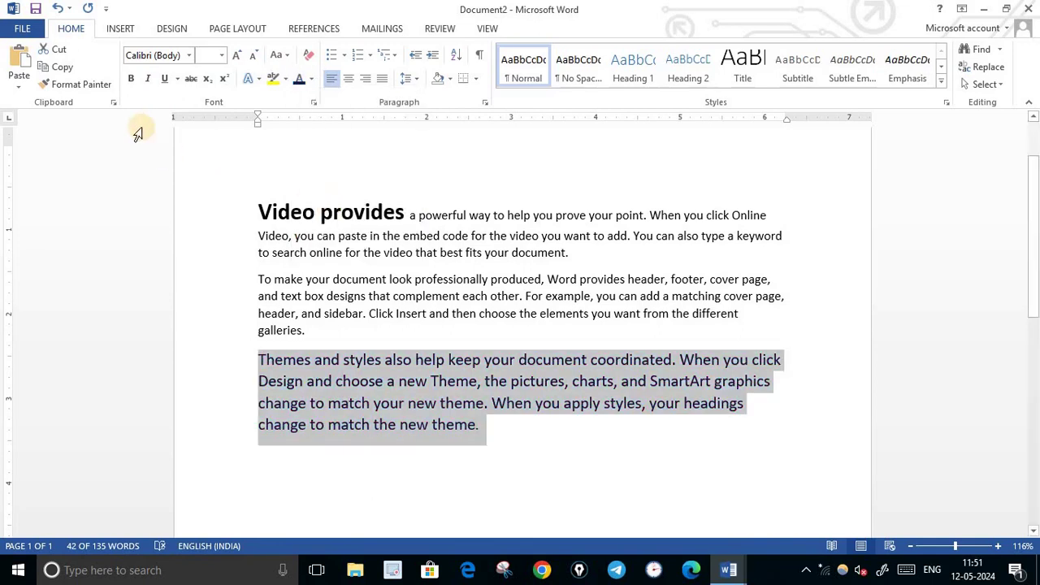
click(129, 78)
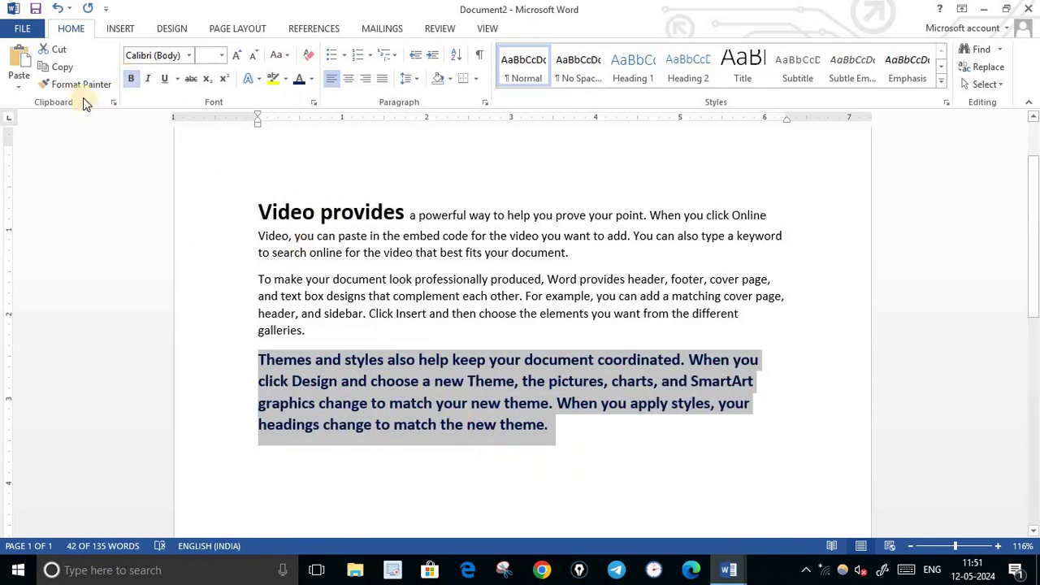
click(146, 79)
click(613, 456)
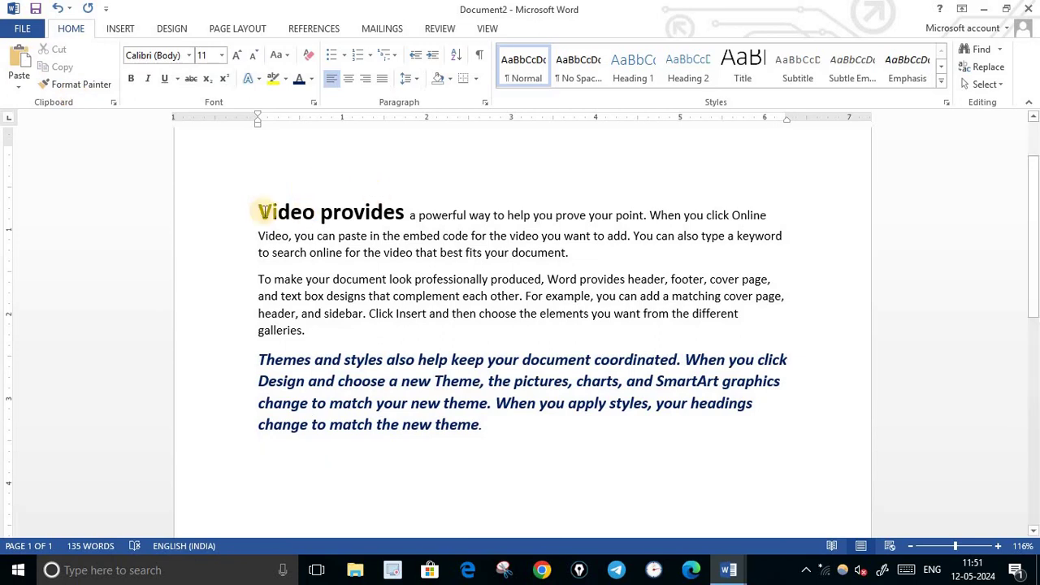
Make 'Video provides' dark red and underlined.
drag(257, 208, 411, 215)
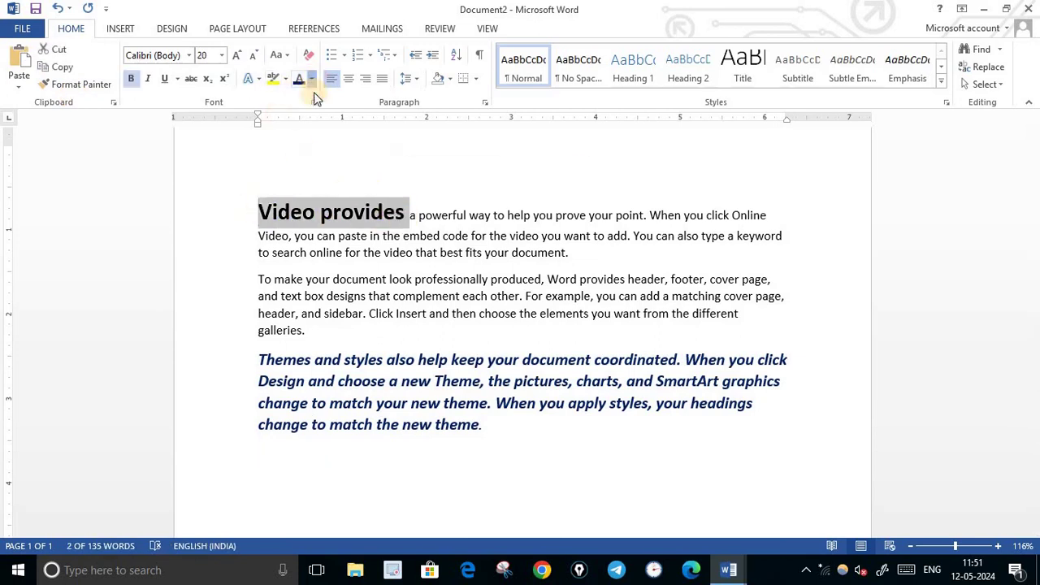
click(312, 78)
click(305, 216)
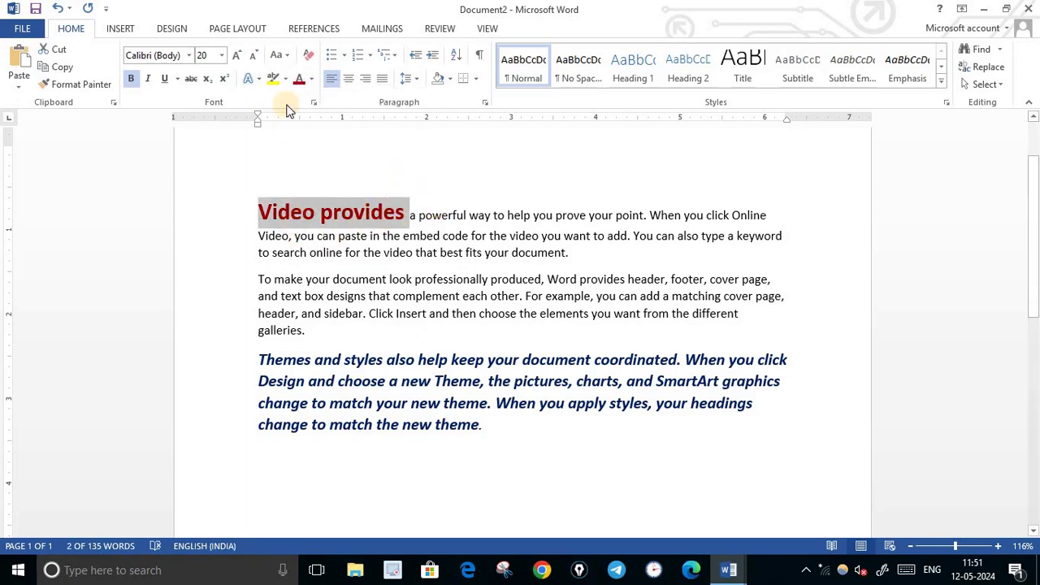
click(165, 82)
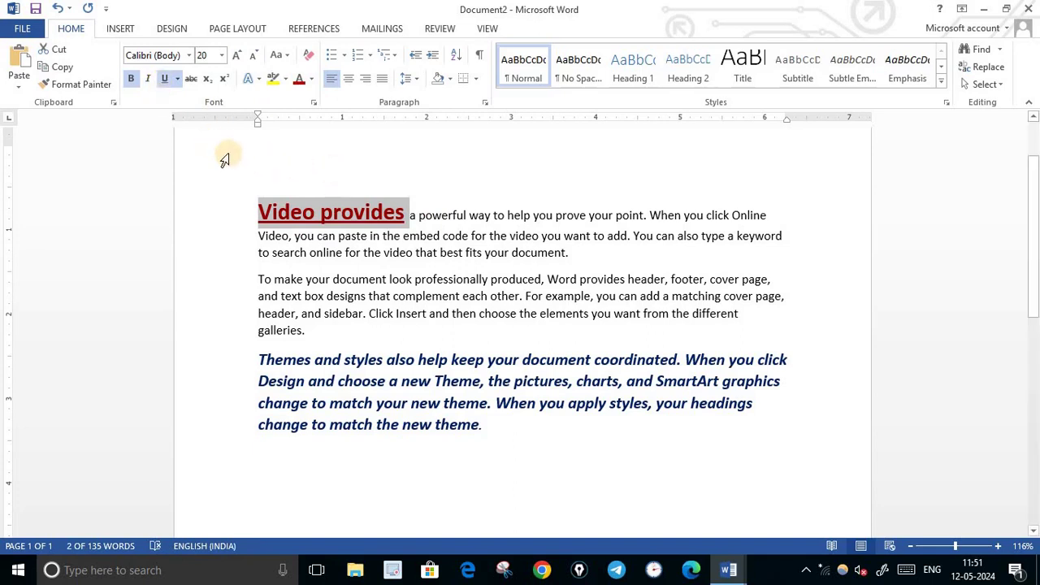
click(490, 173)
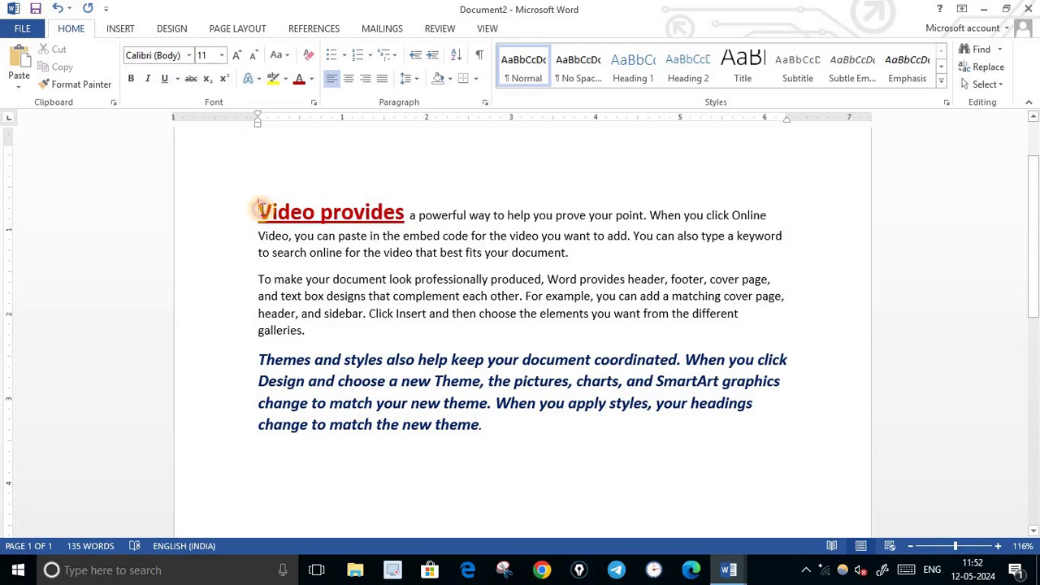
Try Format Painter once from 'Video provides', then reselect the phrase.
drag(260, 211, 406, 213)
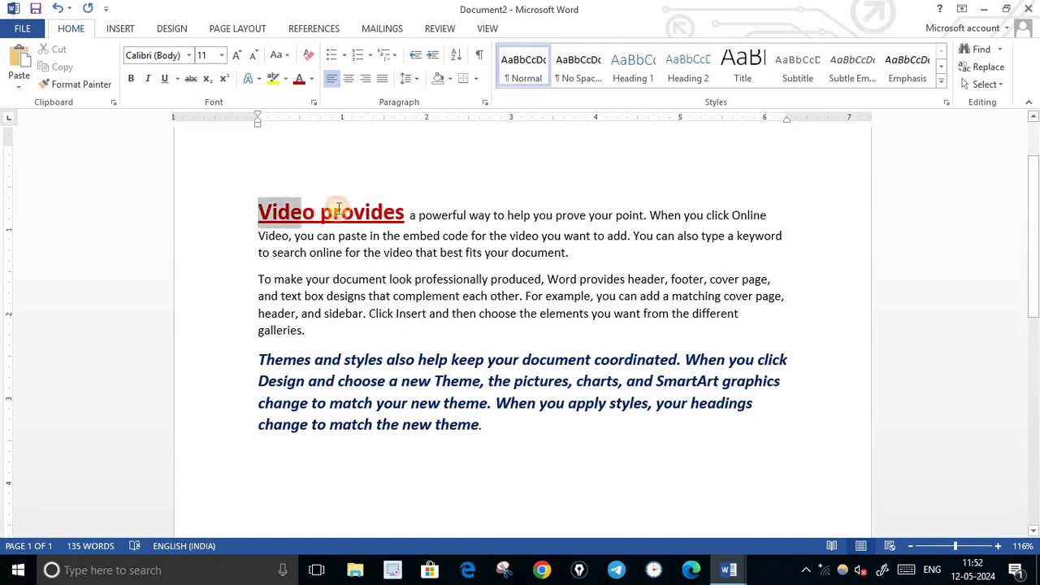
click(74, 92)
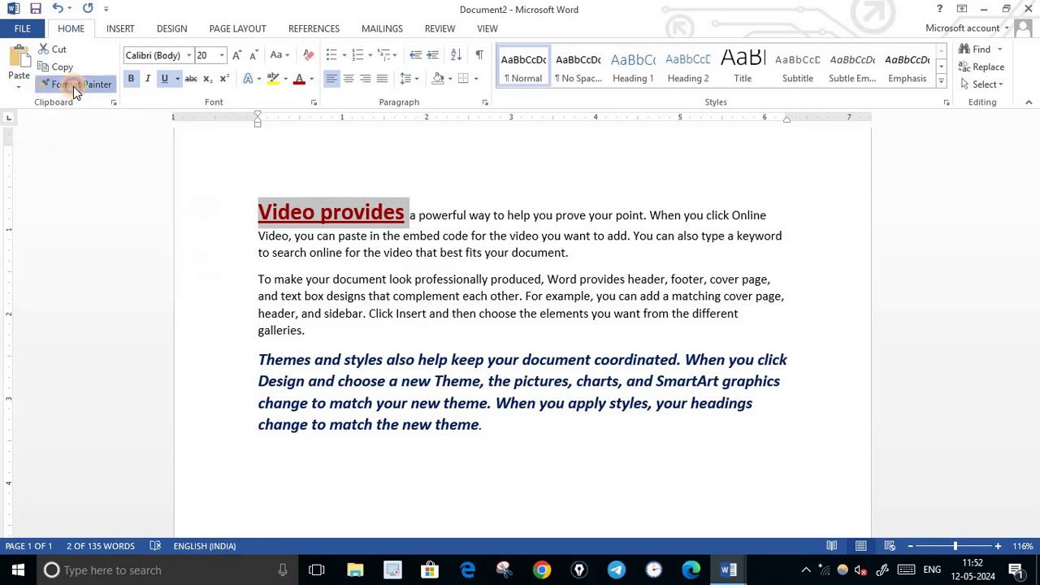
click(334, 448)
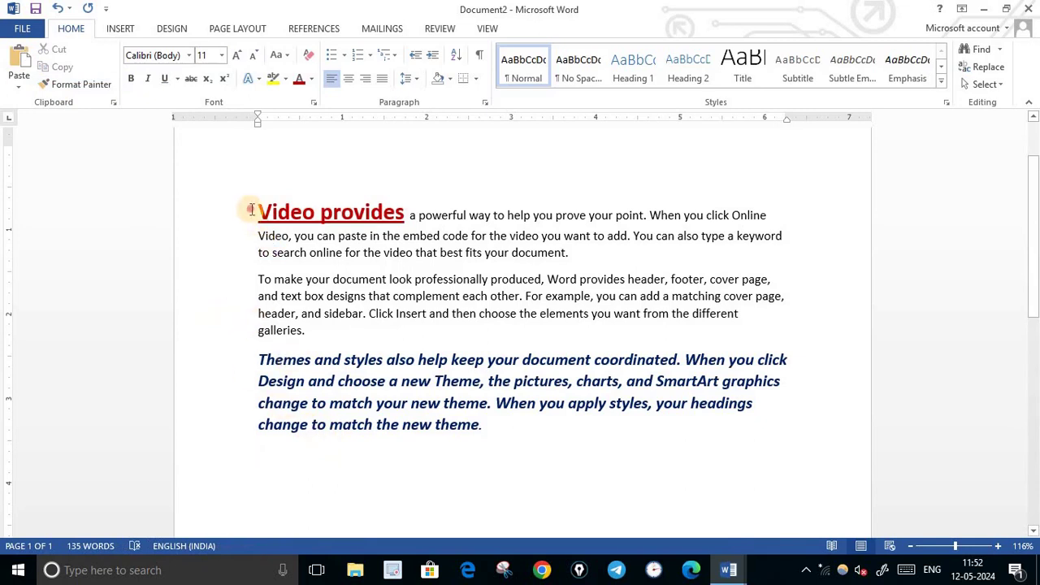
drag(257, 211, 406, 212)
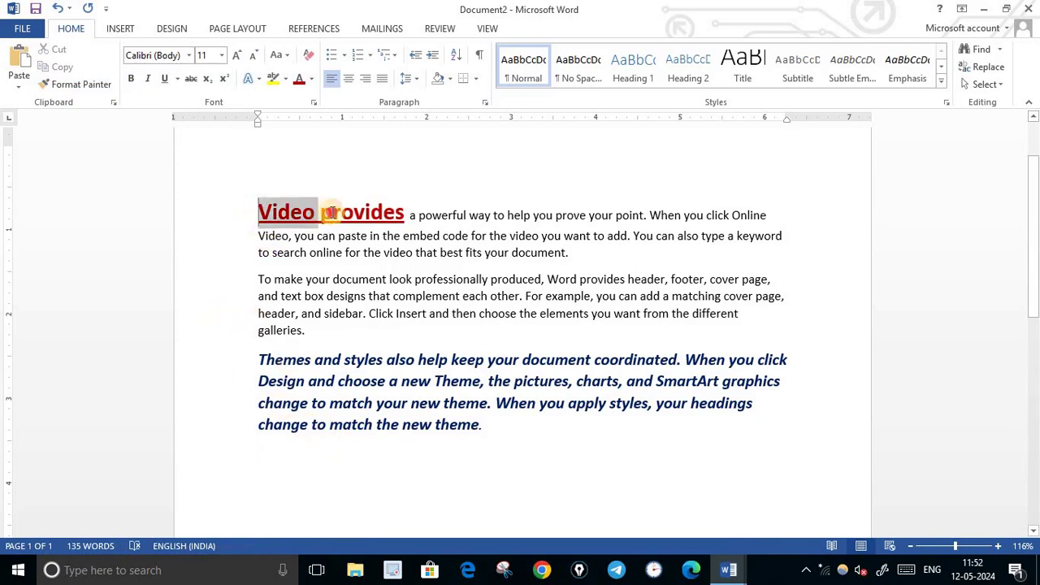
Paint the dark red underlined 20-pt heading formatting onto 'match the new theme.'.
click(66, 91)
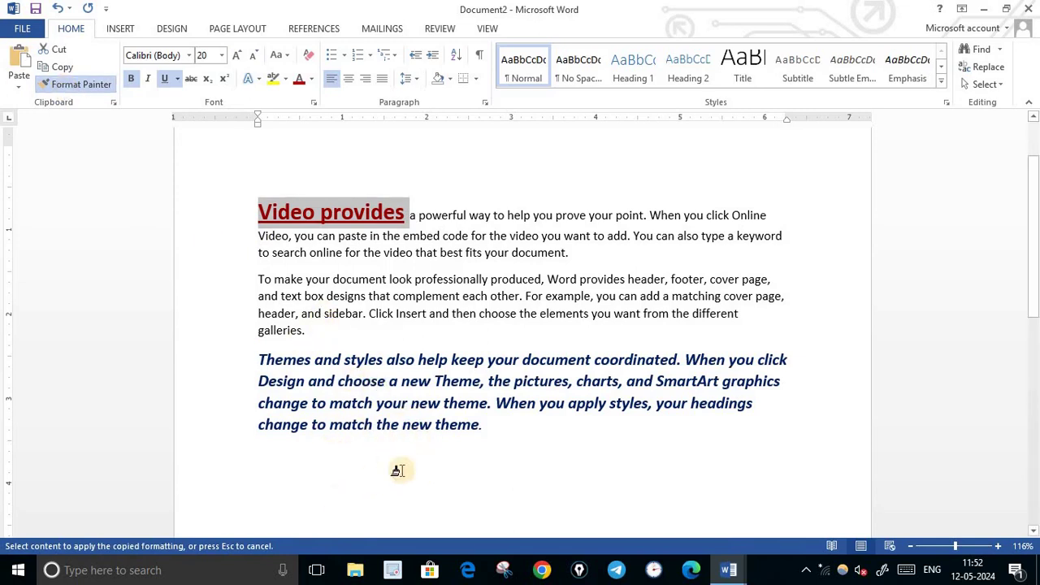
click(336, 424)
drag(336, 424, 488, 426)
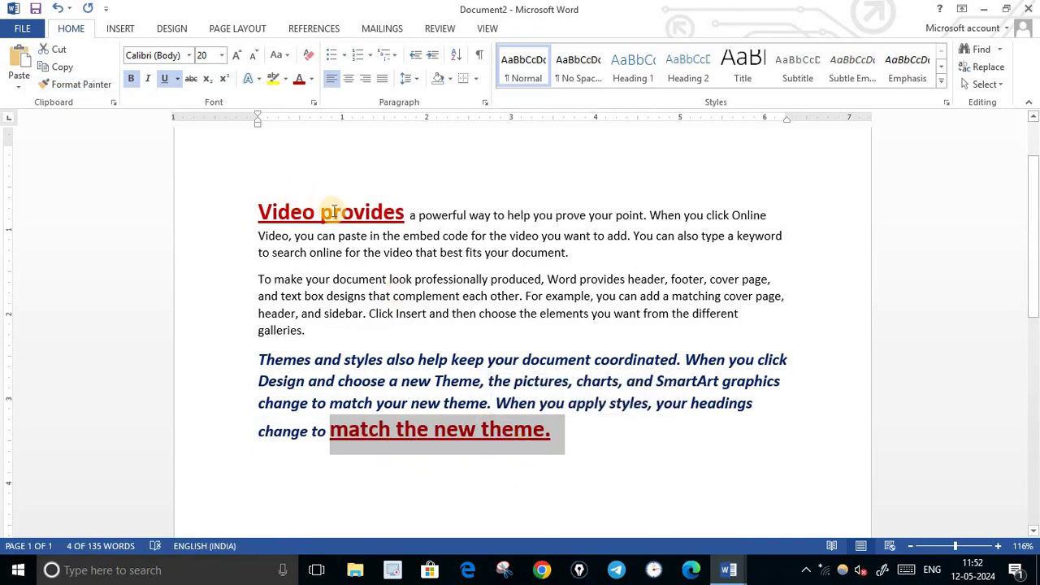
click(491, 476)
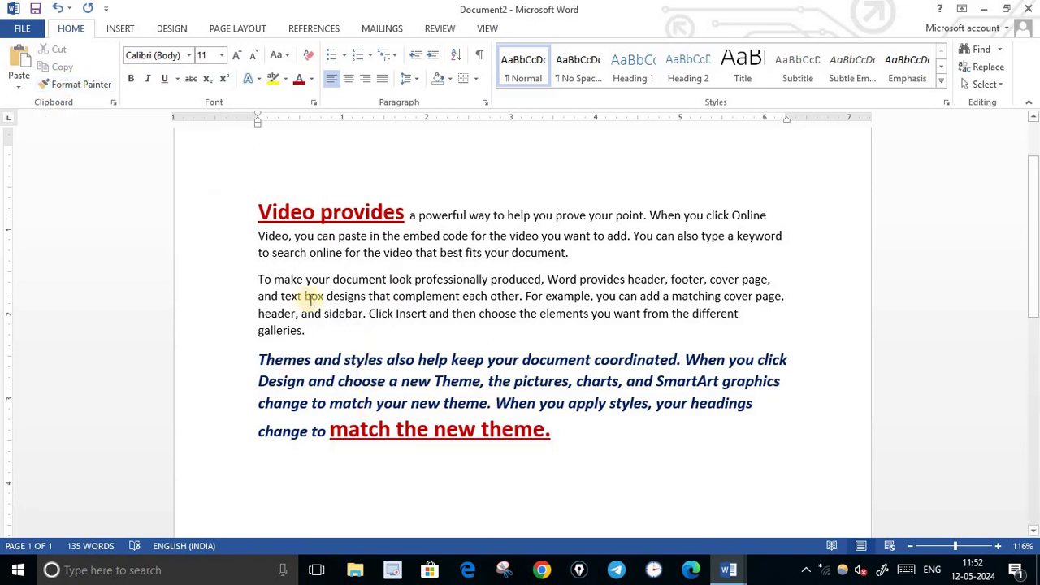
Paint the heading formatting onto 'To make your', 'you want from the' and 'When you click'.
drag(256, 213, 399, 214)
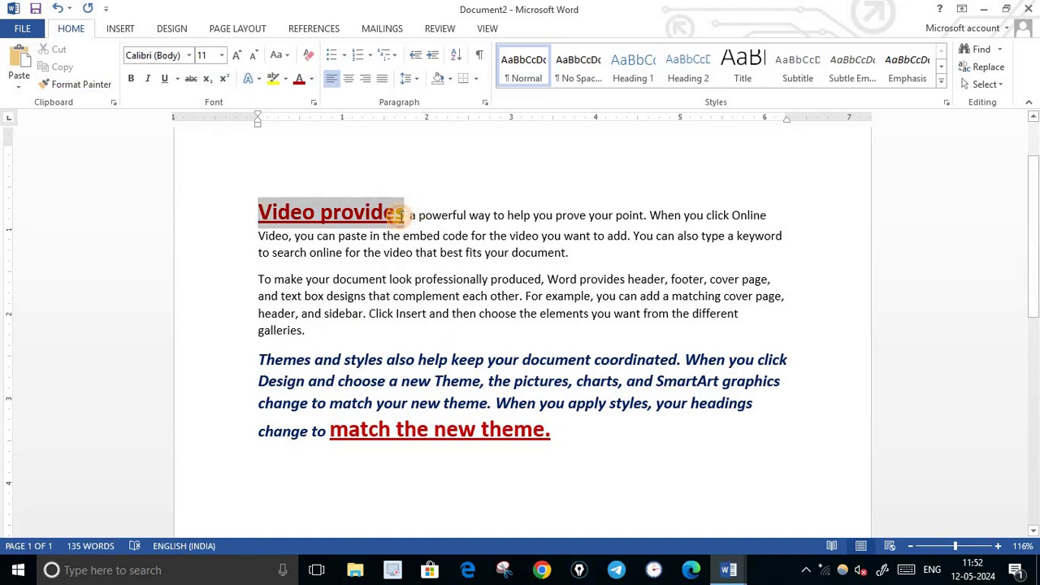
click(78, 85)
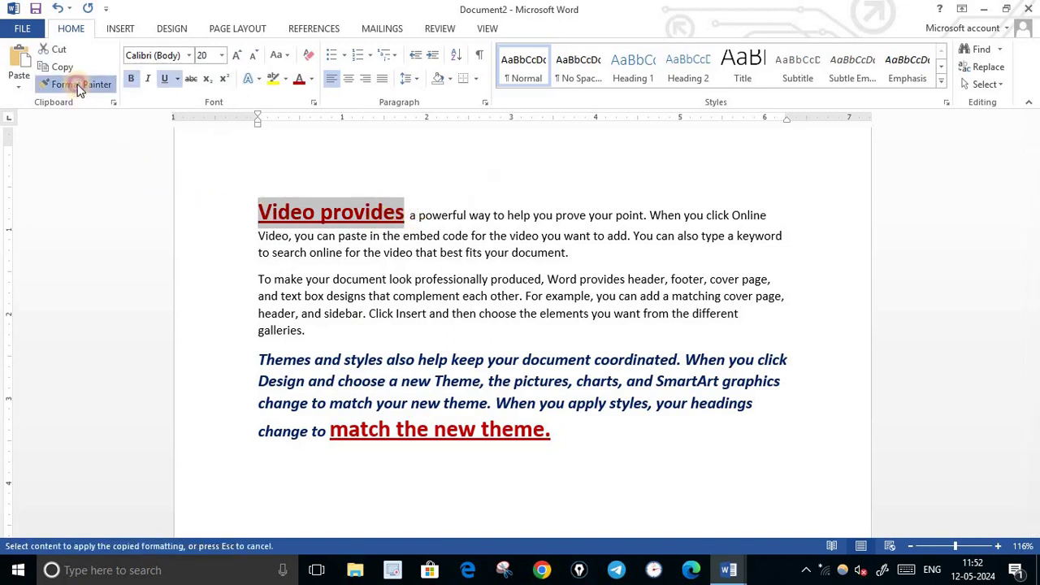
click(356, 358)
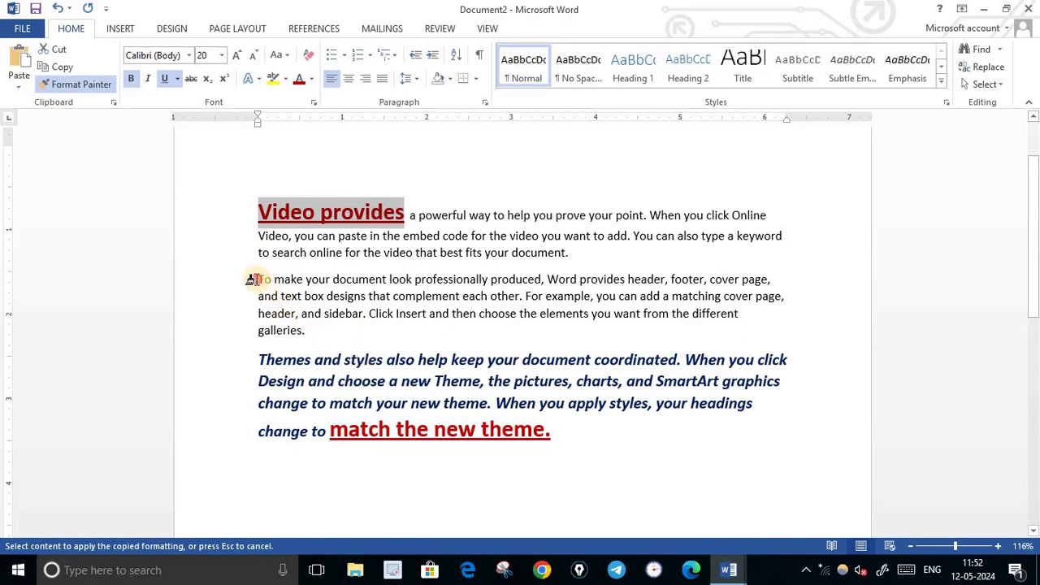
drag(252, 280, 273, 281)
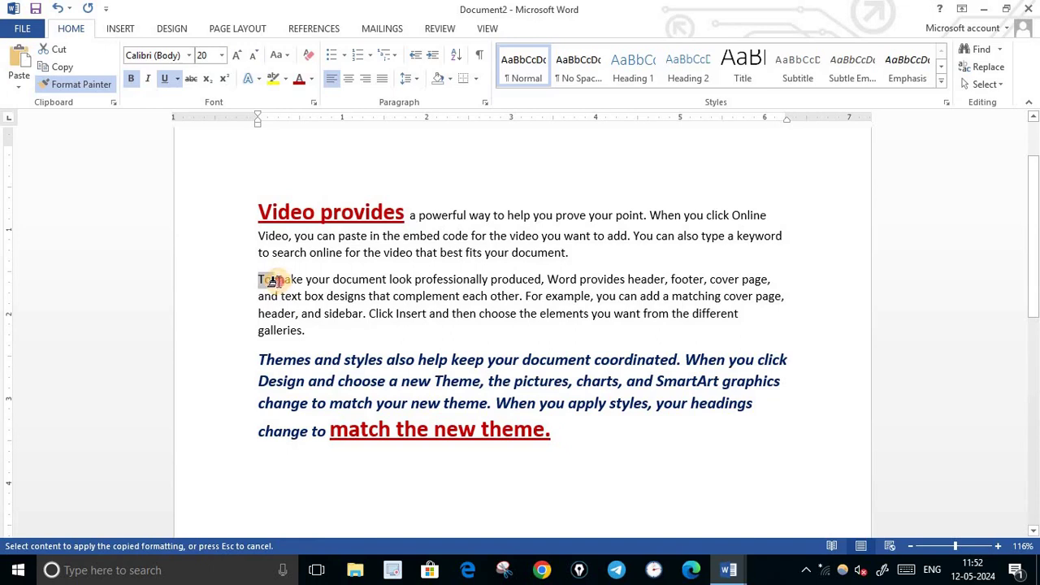
drag(272, 281, 329, 280)
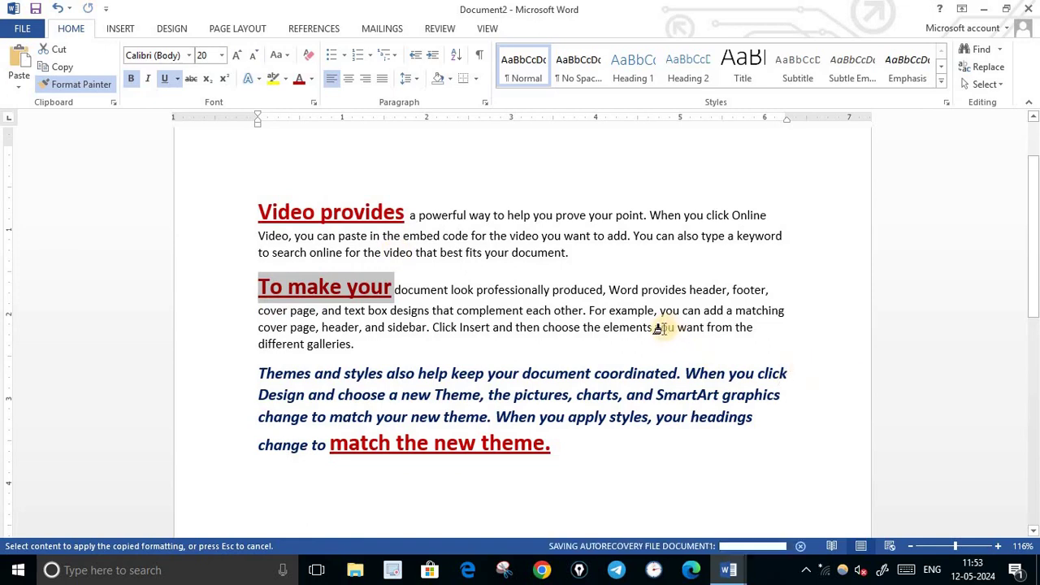
drag(660, 329, 754, 329)
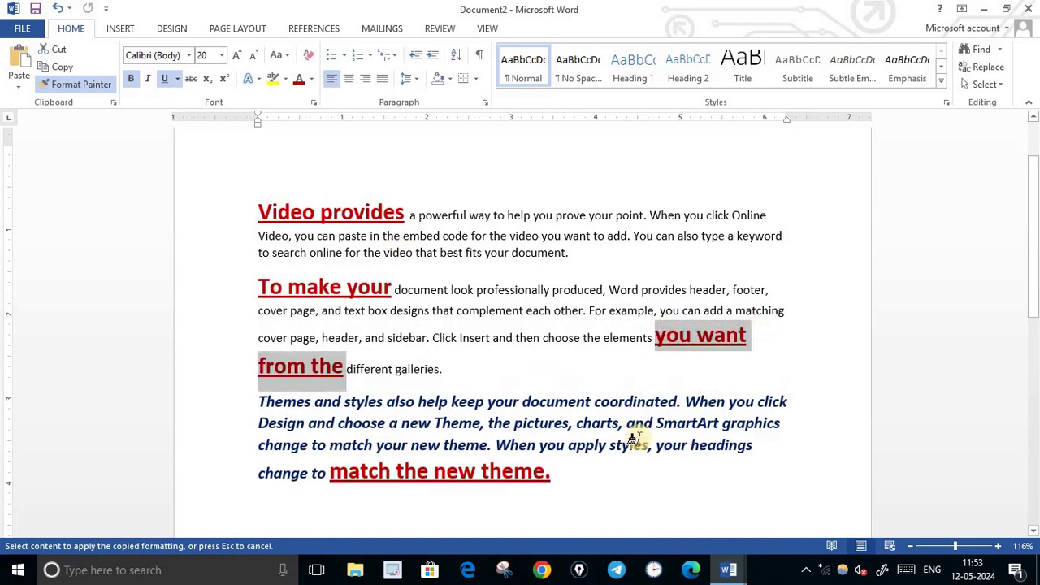
drag(685, 402, 789, 402)
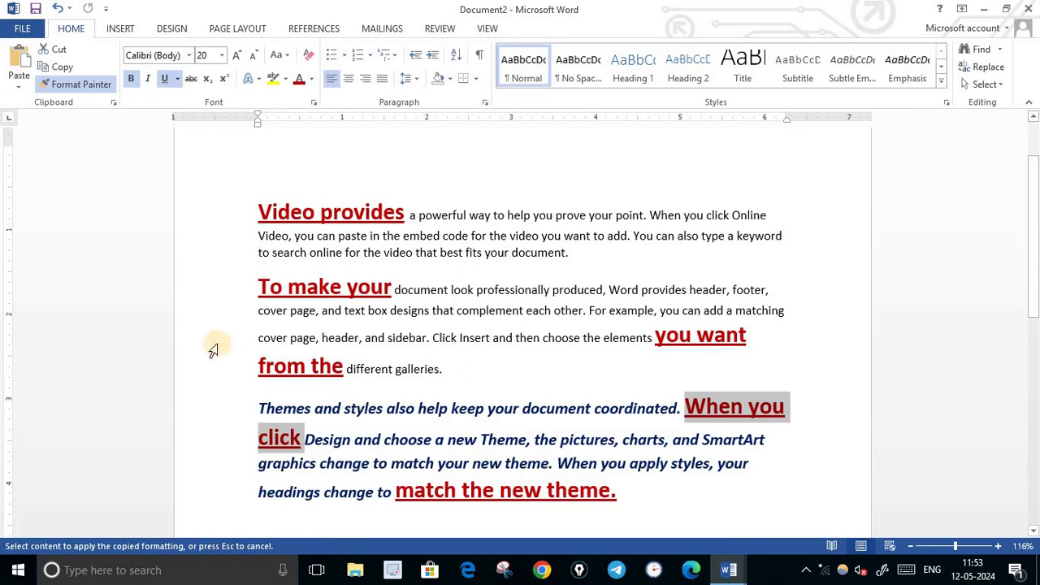
click(676, 509)
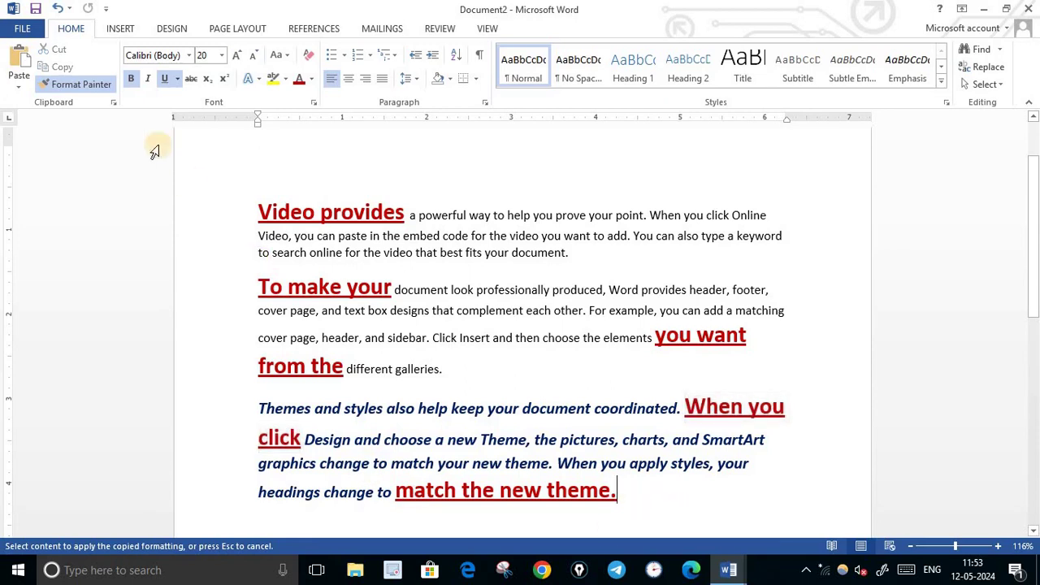
Show and empty the Clipboard pane, then copy 'Video provides'.
click(114, 104)
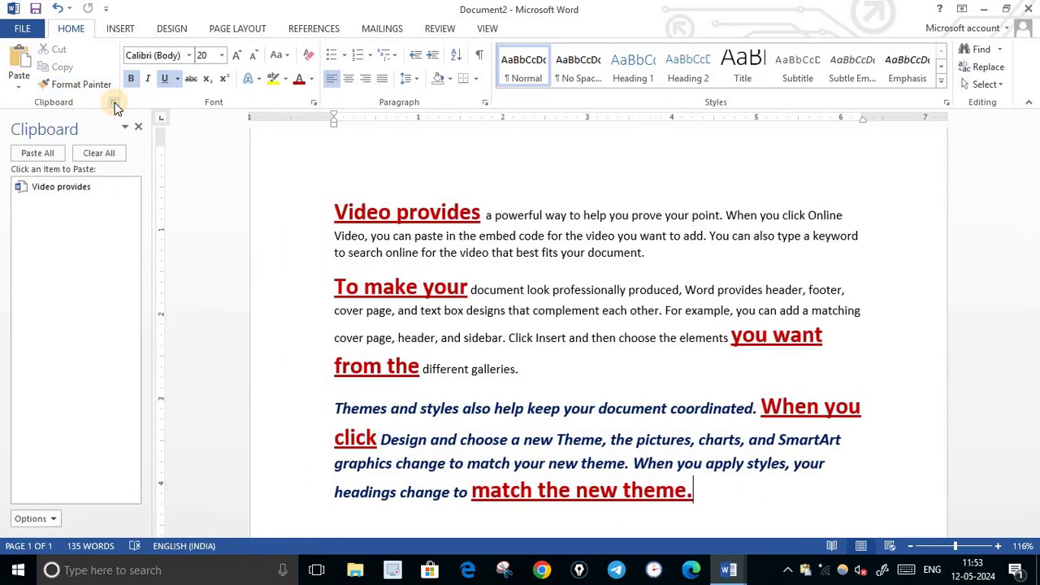
click(95, 156)
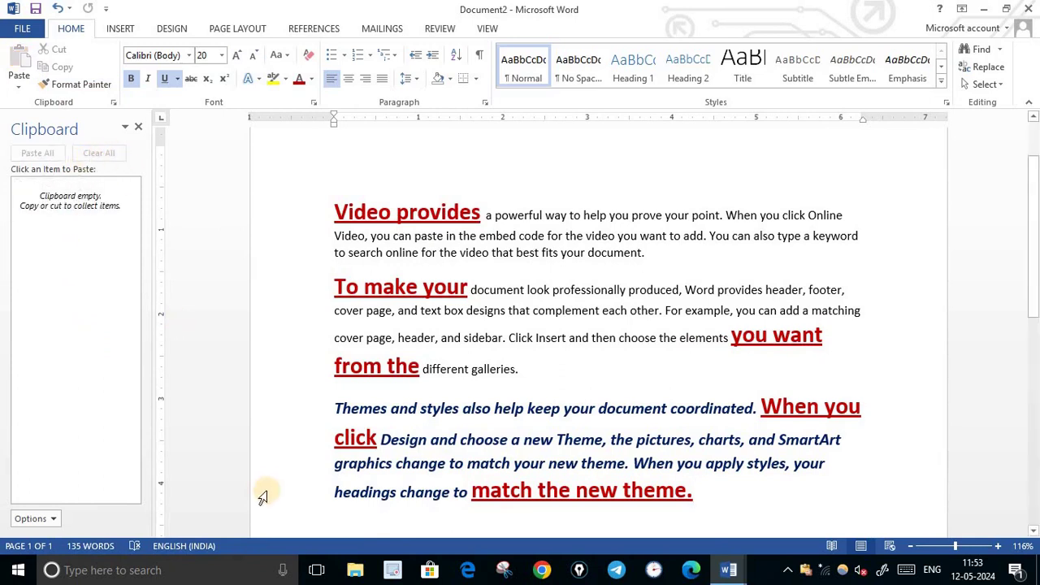
click(321, 212)
click(480, 213)
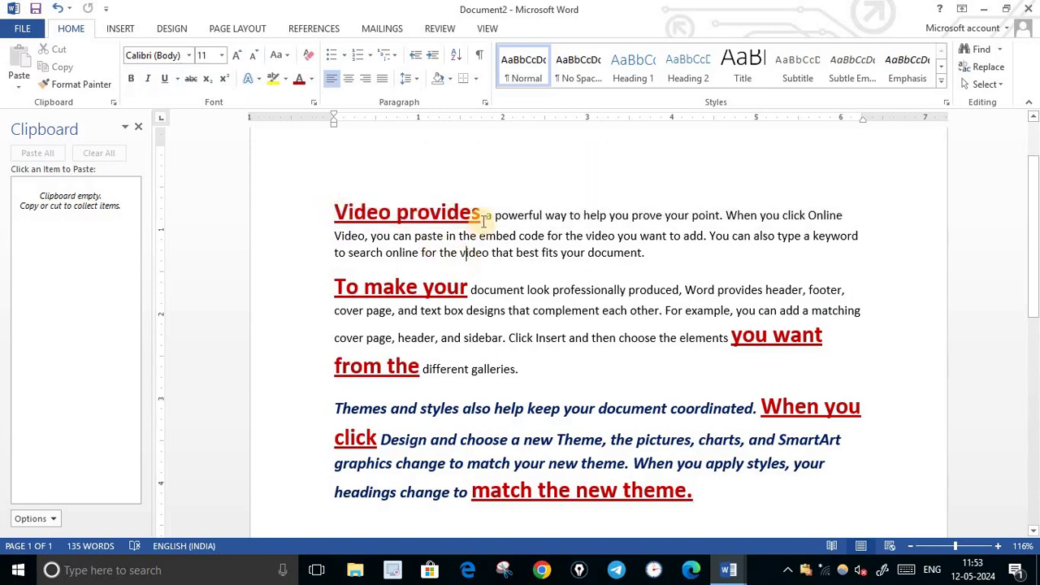
drag(390, 221, 336, 217)
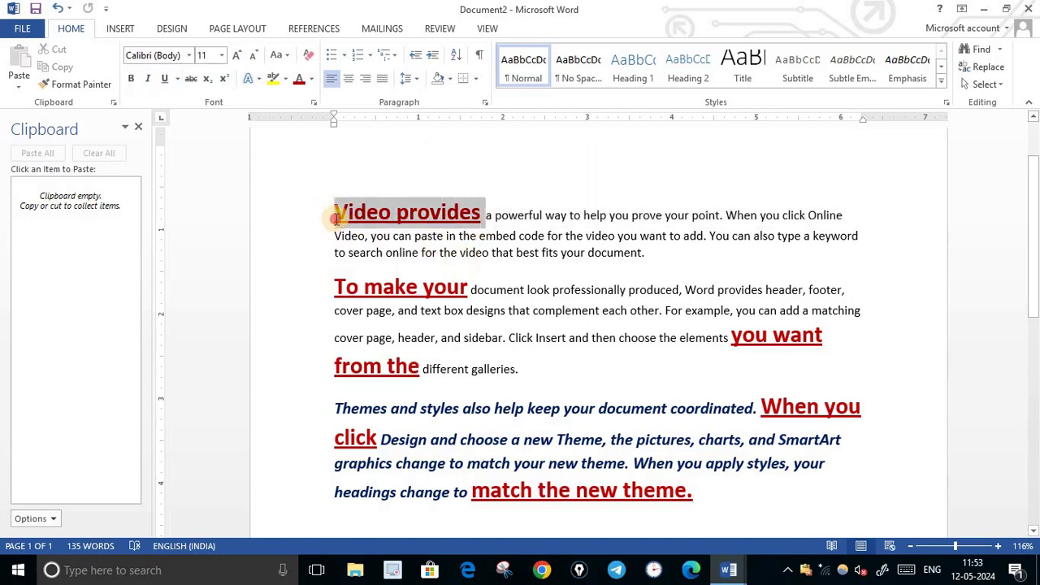
click(60, 68)
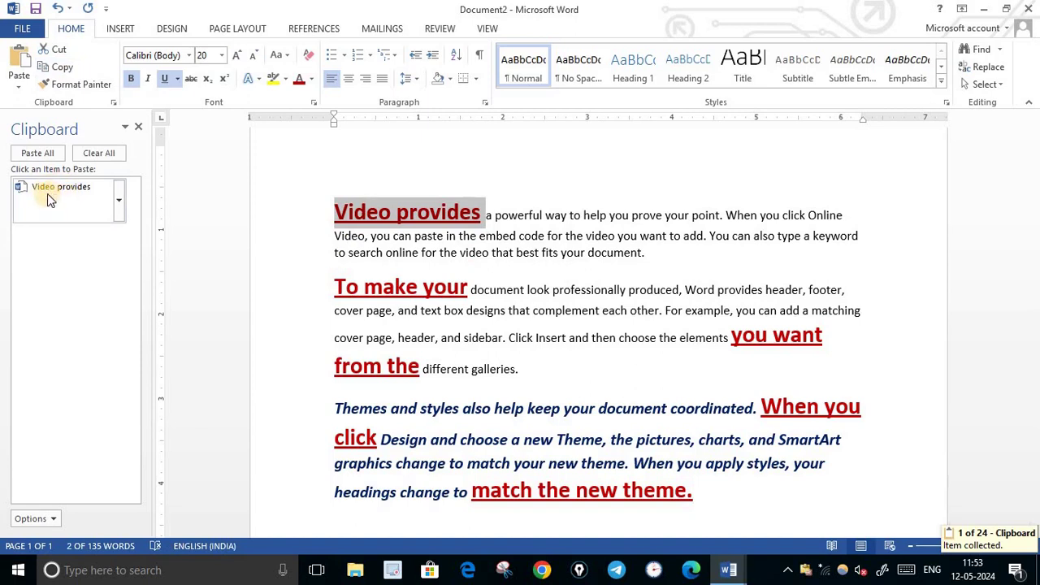
Copy 'help you prove' and 'you want' to the clipboard.
click(528, 217)
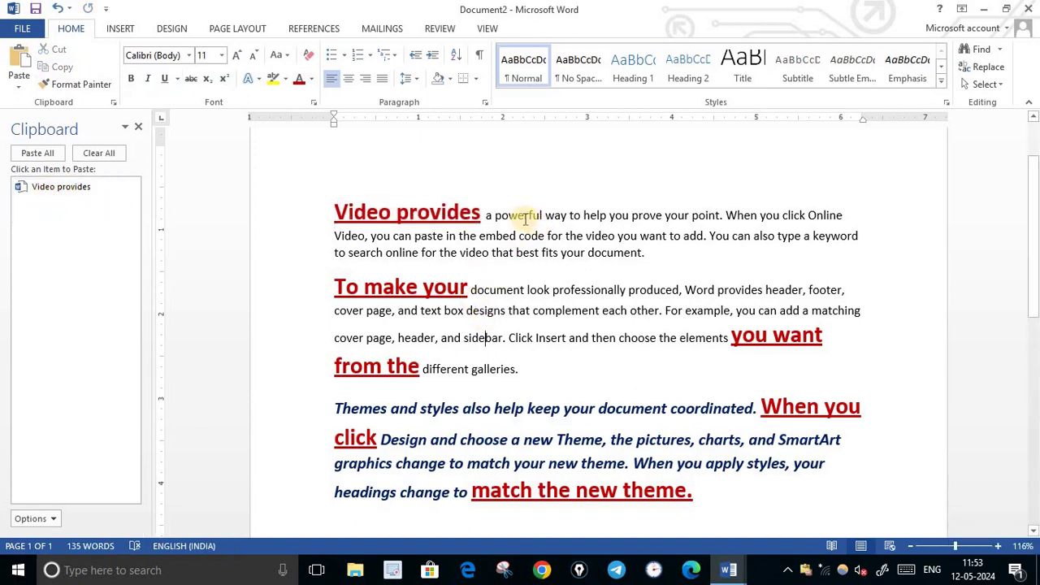
drag(582, 215, 661, 214)
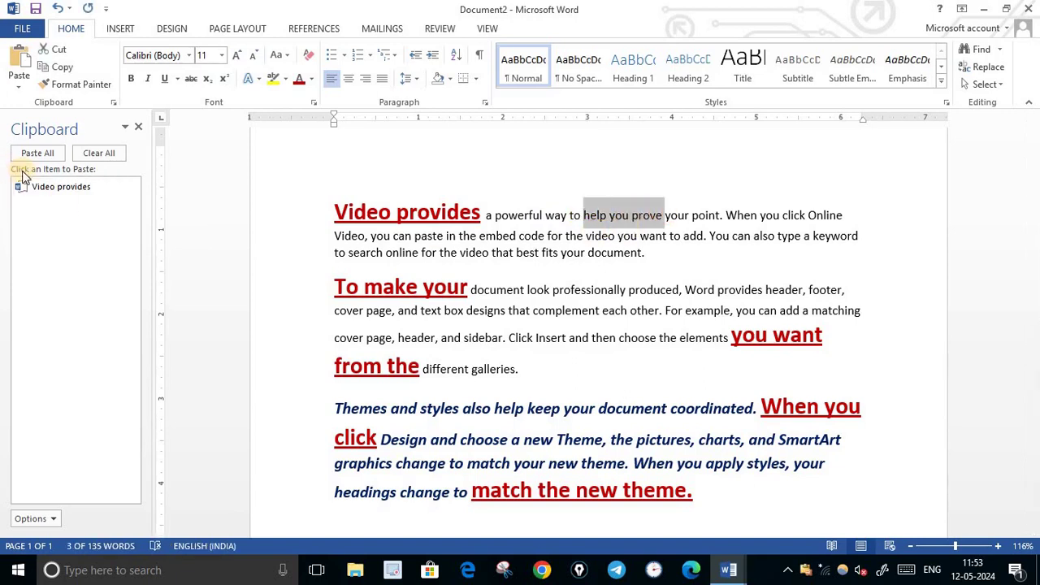
click(57, 66)
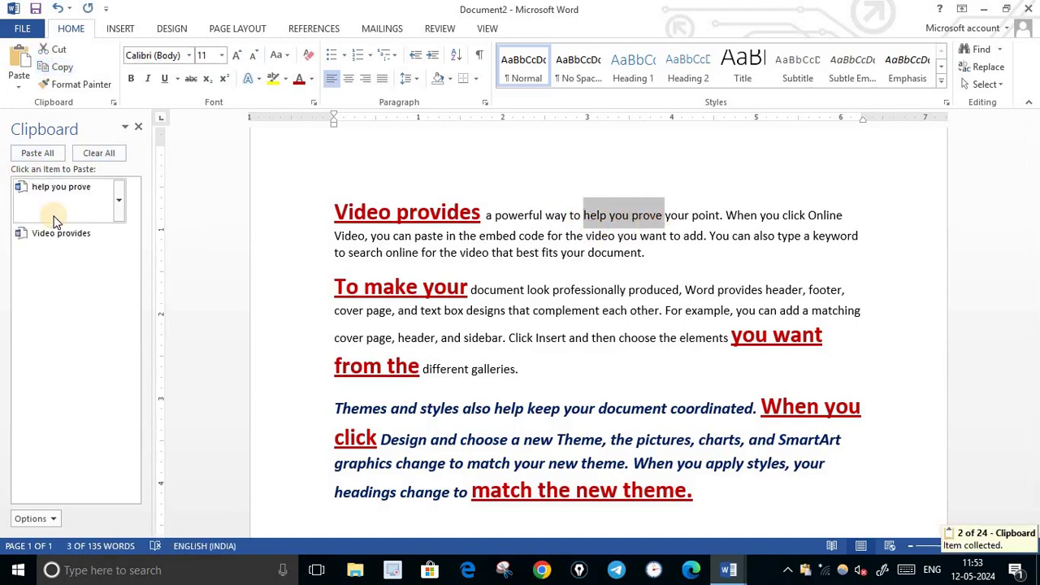
drag(705, 338, 808, 341)
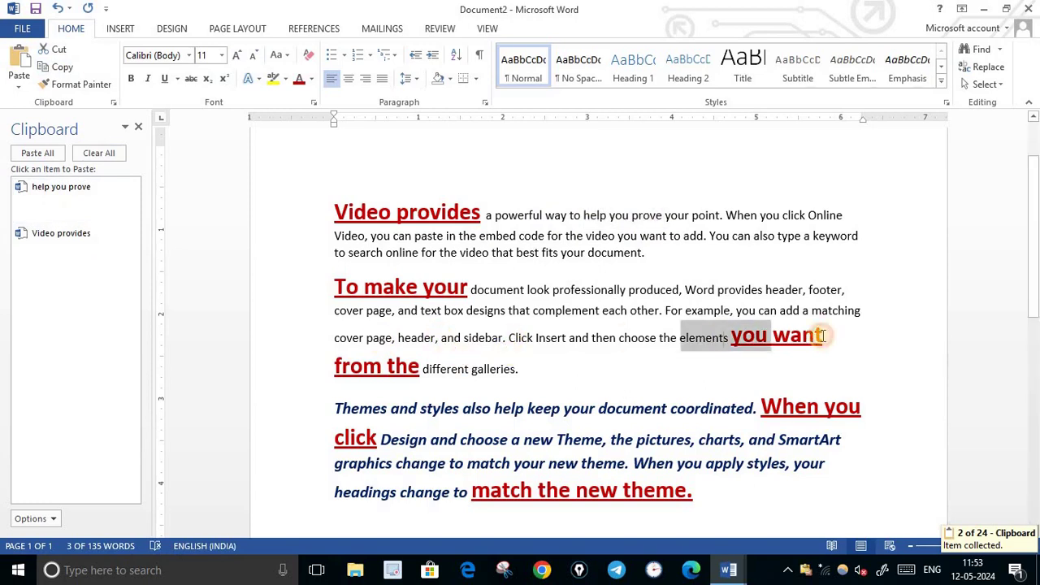
drag(734, 339, 824, 338)
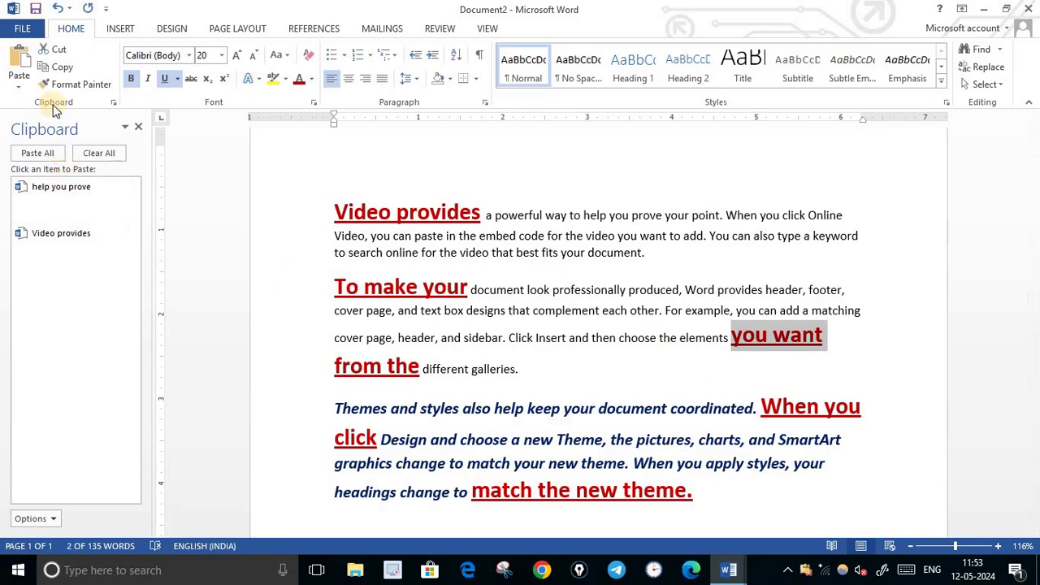
click(59, 69)
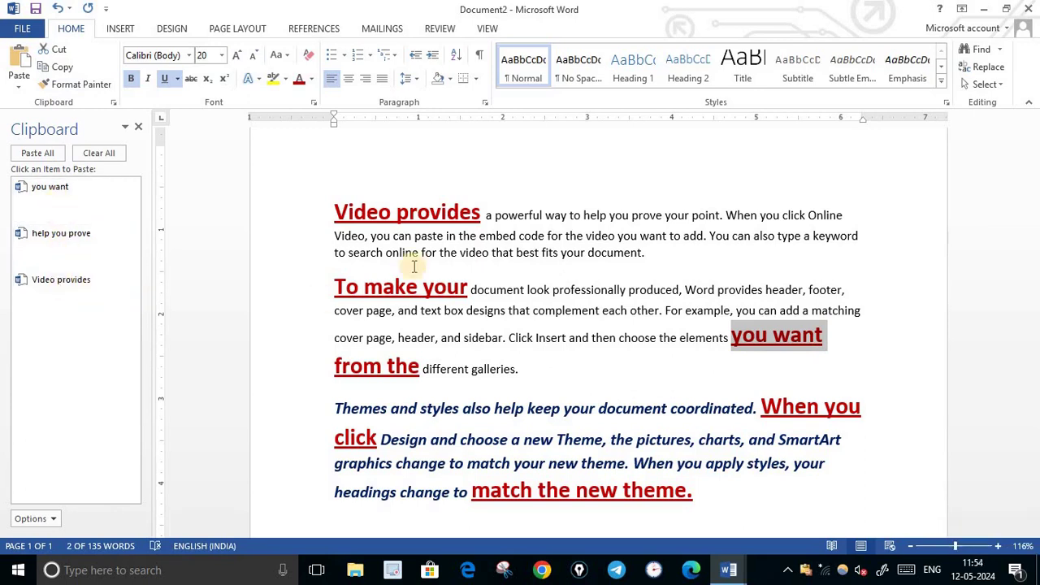
Paste 'you want', 'help you prove' and 'Video provides' on separate lines after 'theme.', then close the Clipboard pane.
scroll(560, 402, down, 3)
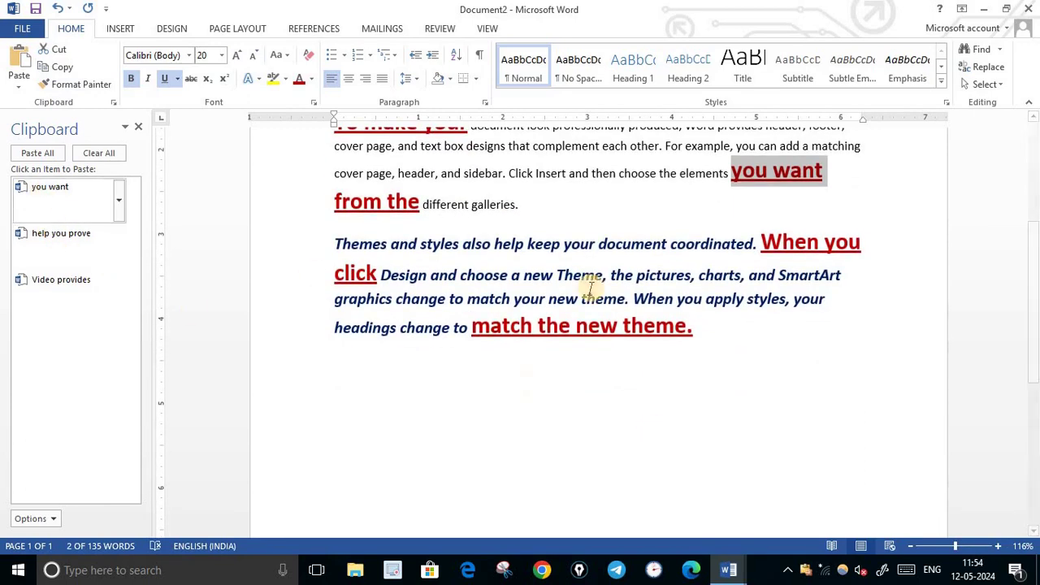
click(706, 334)
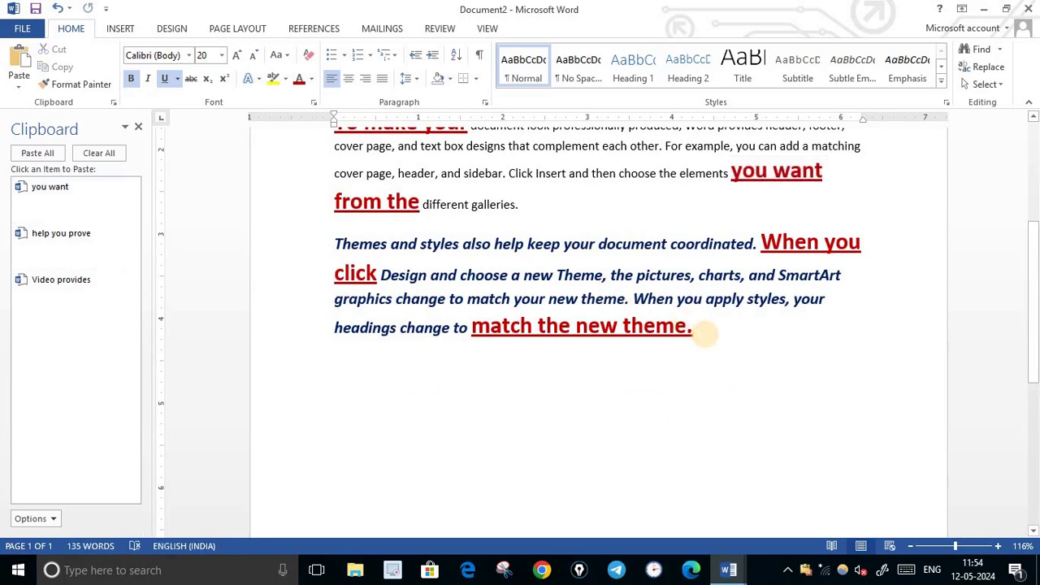
key(Return)
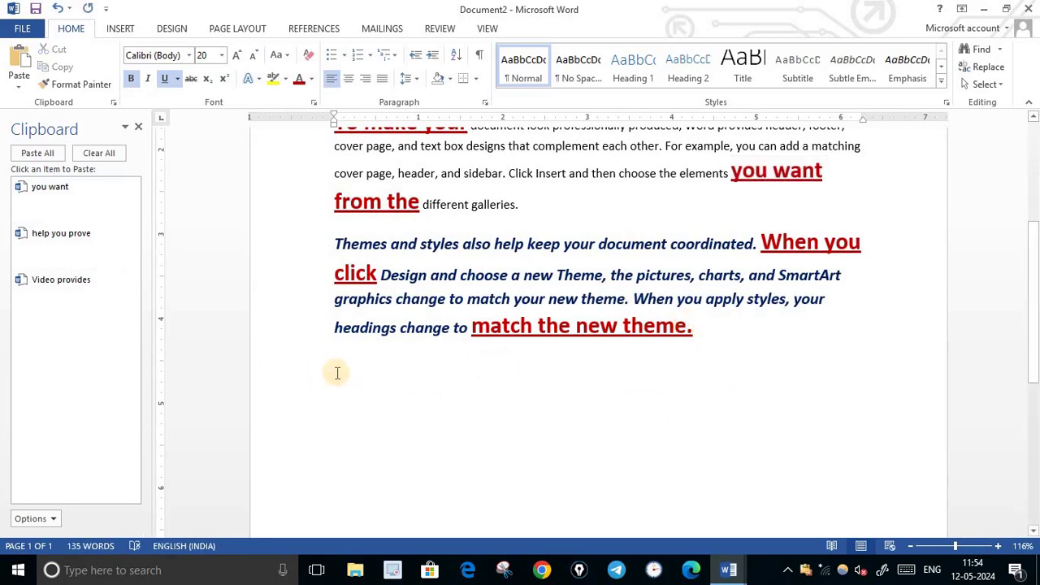
click(47, 193)
key(Return)
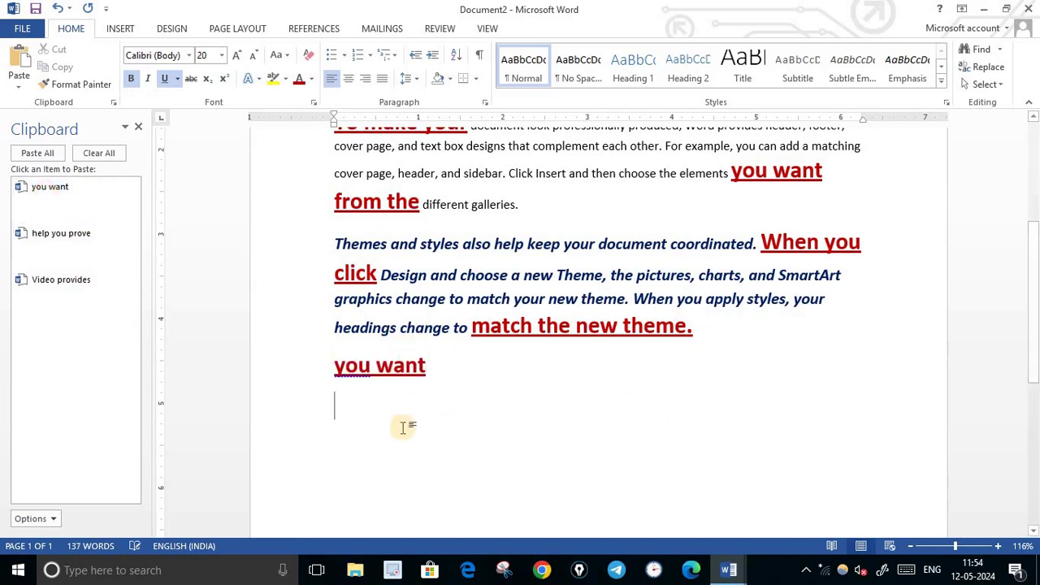
click(68, 233)
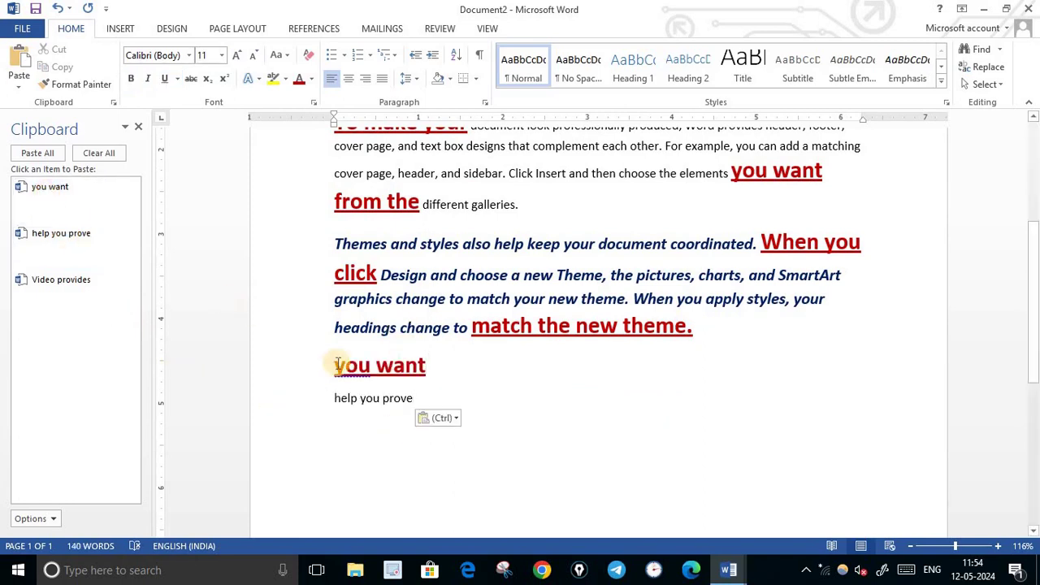
key(Return)
click(79, 278)
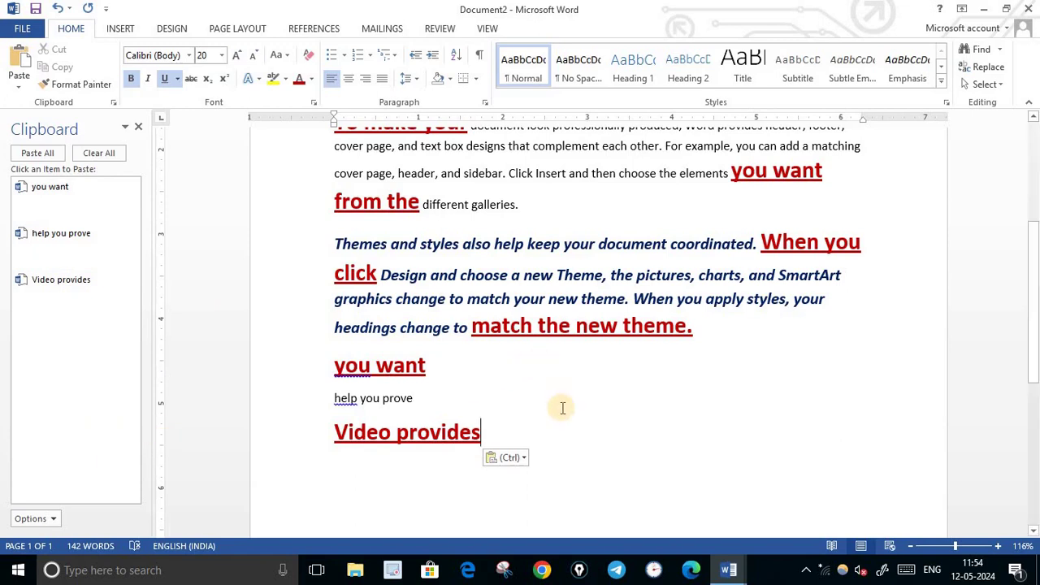
scroll(560, 408, up, 5)
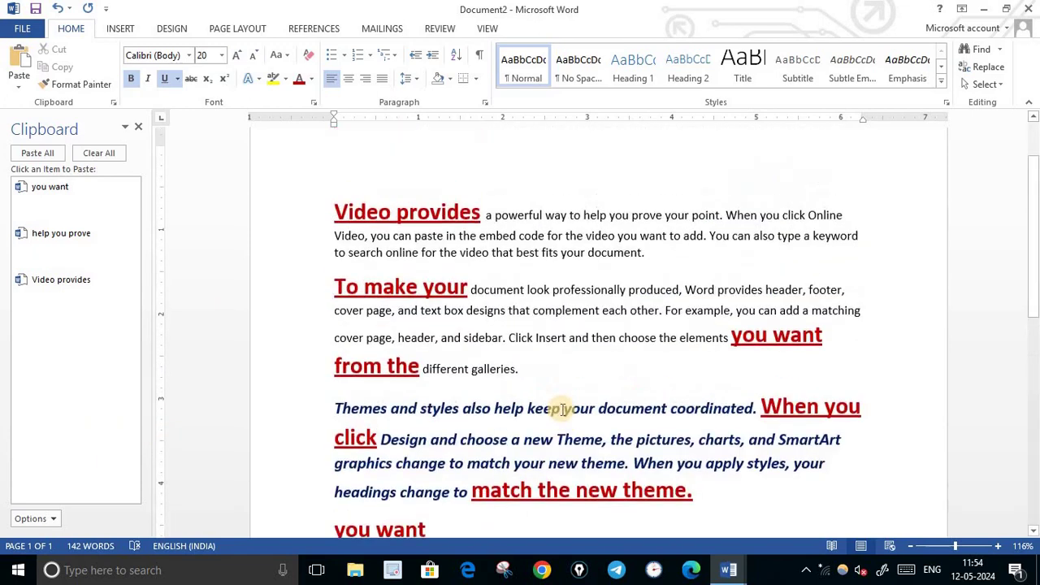
click(134, 128)
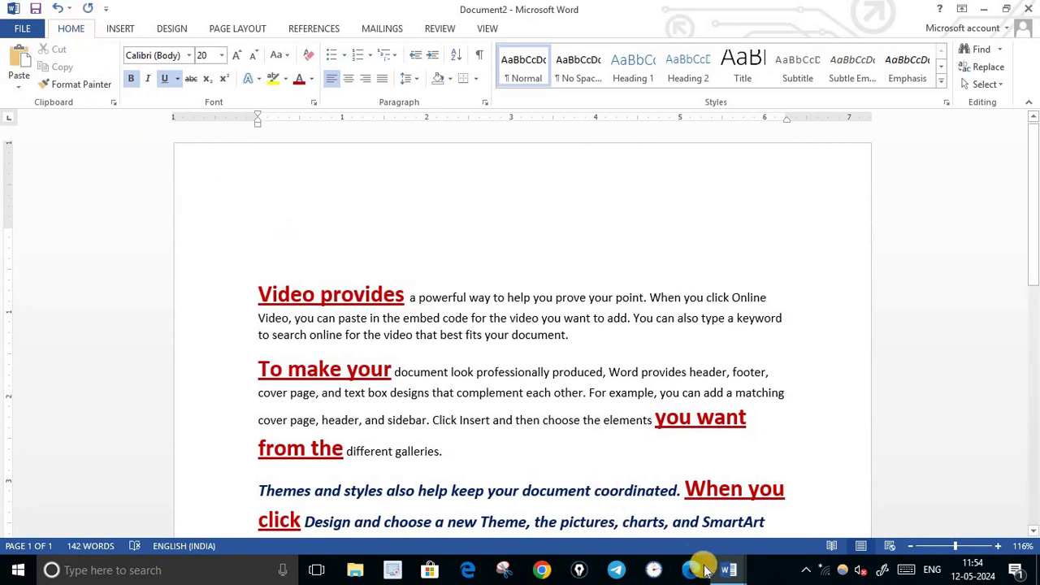
mouse_move(726, 575)
click(676, 524)
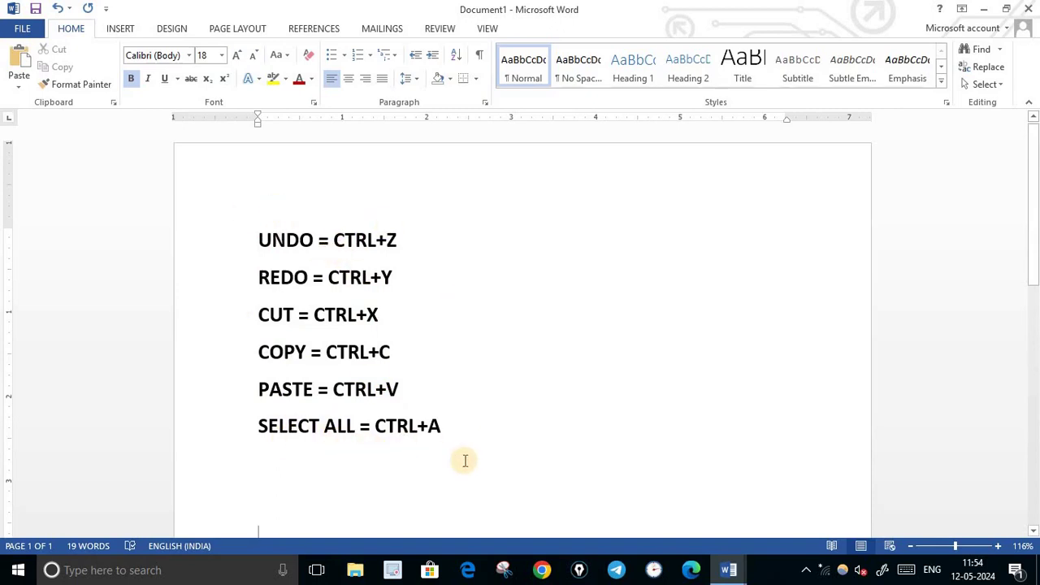
key(ctrl+a)
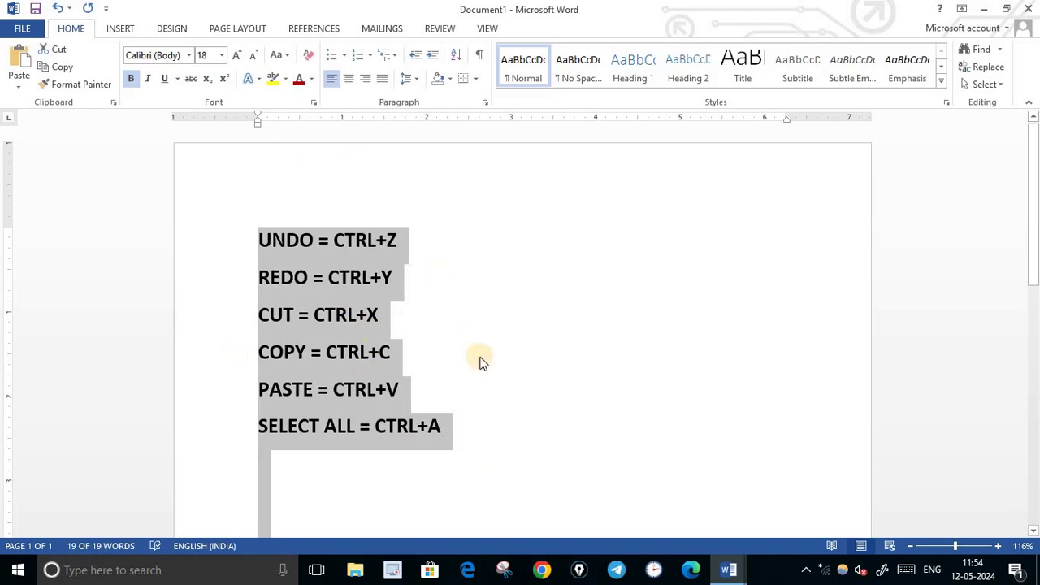
click(479, 360)
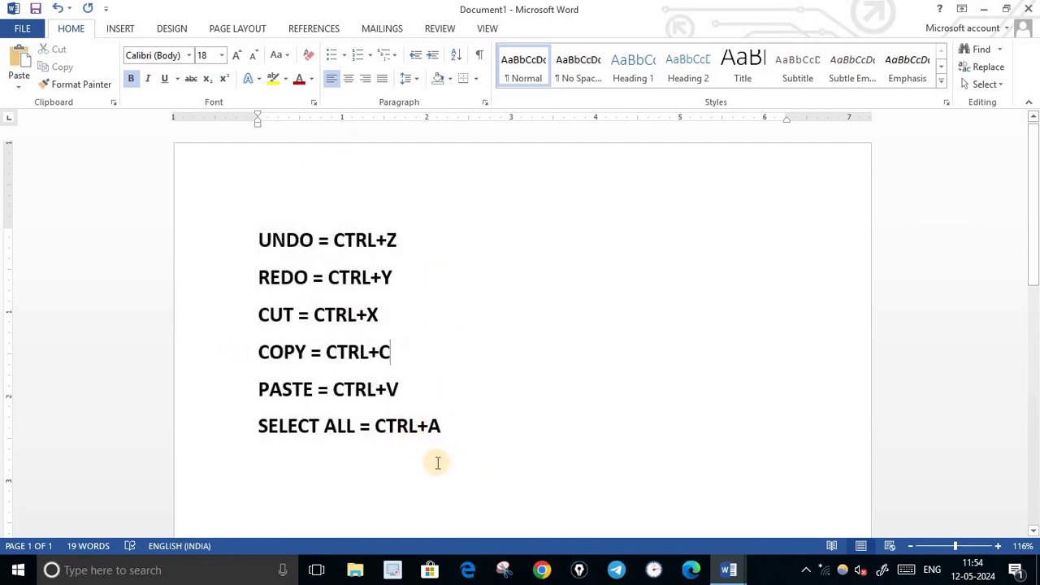
click(733, 573)
click(810, 520)
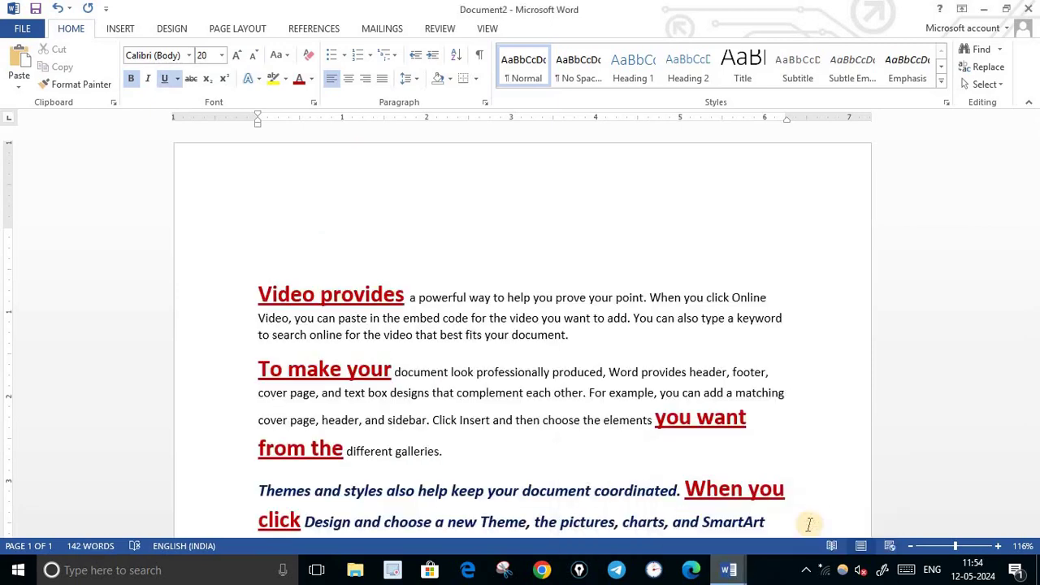